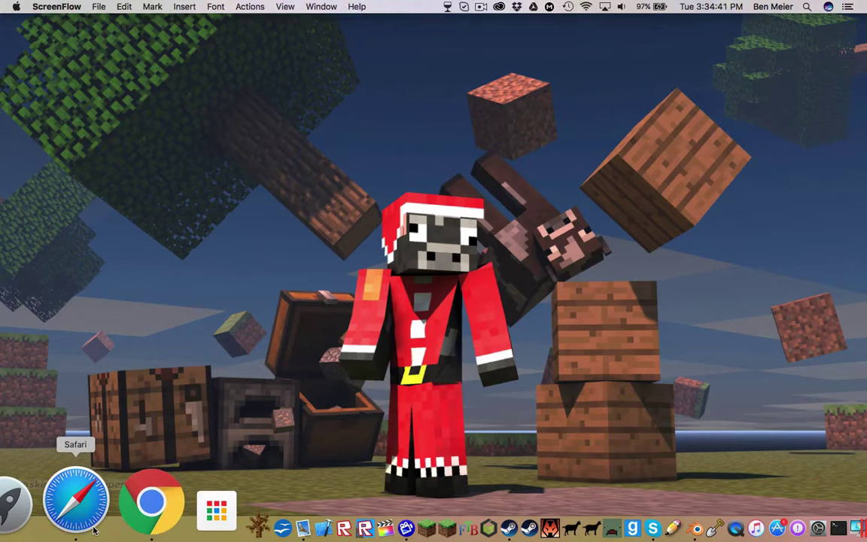
- Open a new Safari window from the Dock, showing the Favorites page
left_click(94, 531)
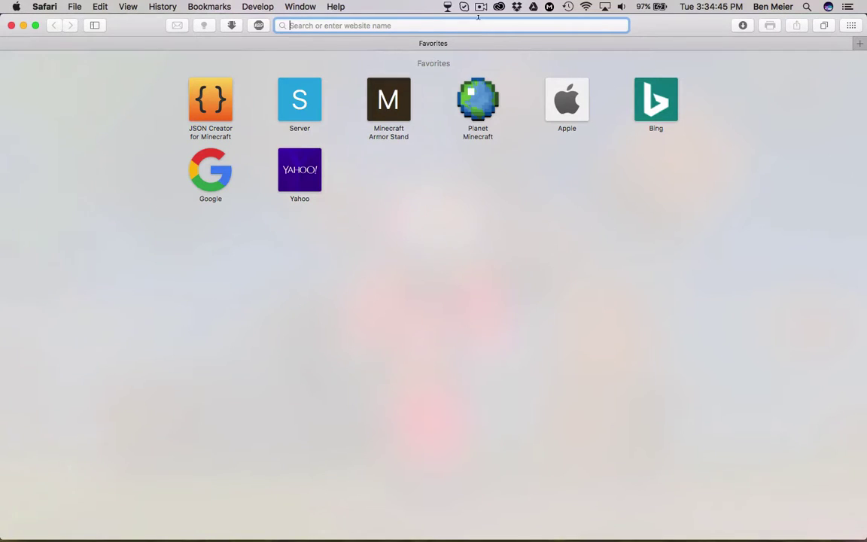
- Go to positionmusic.com and open its Trailer Music album catalogue
type("po")
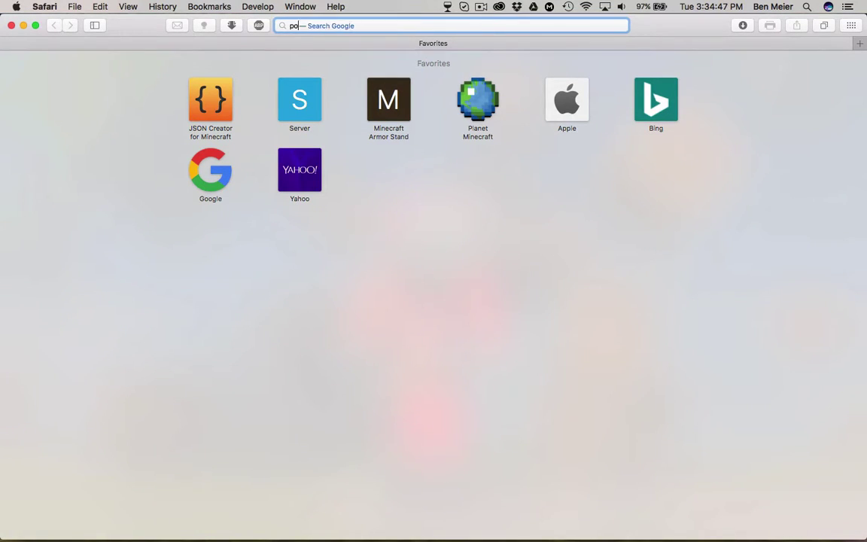
type("sitionmusic")
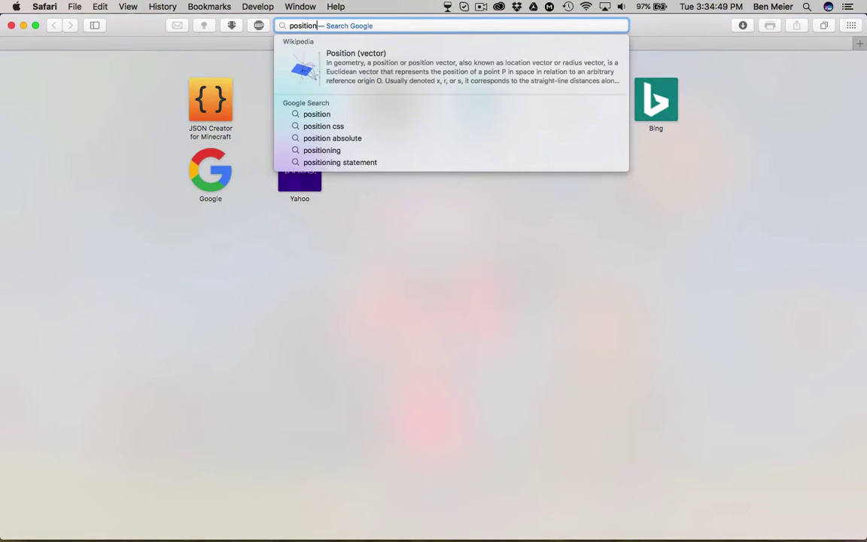
left_click(385, 51)
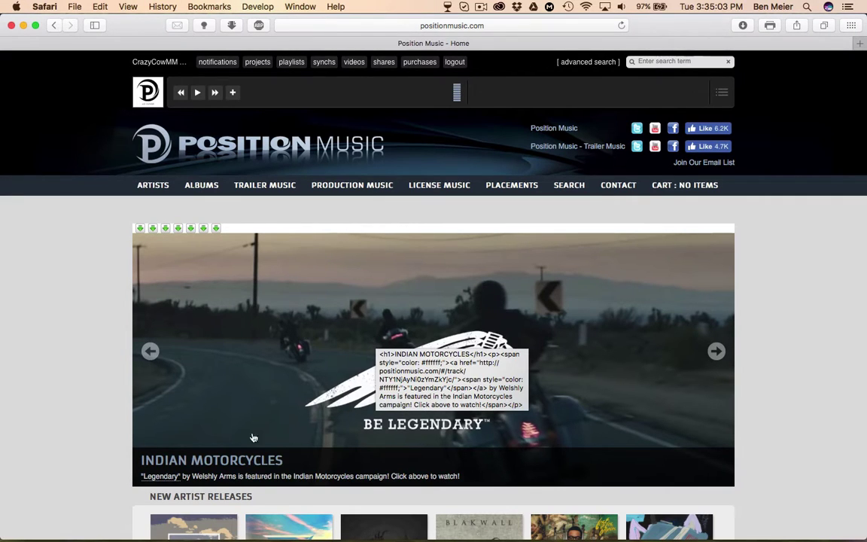
left_click(263, 187)
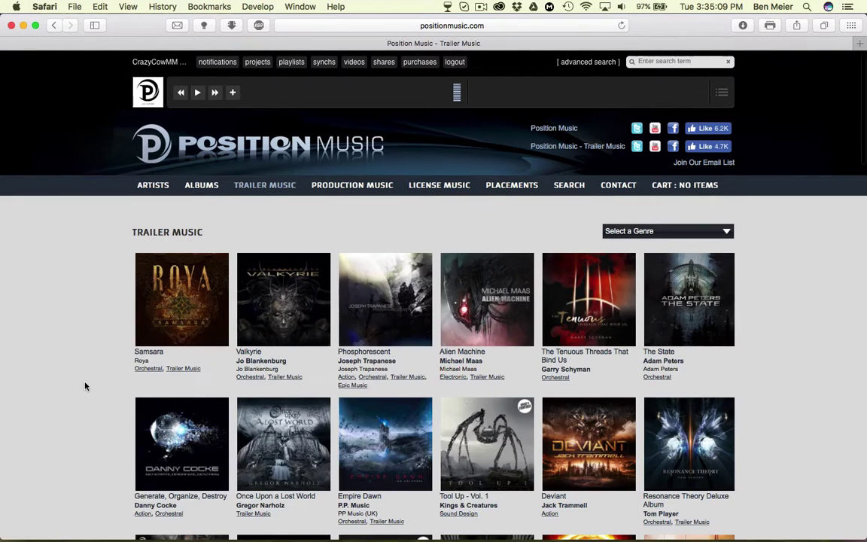
- Browse down the Trailer Music album grid, then show the Downloads stack
scroll(85, 386, "down", 1)
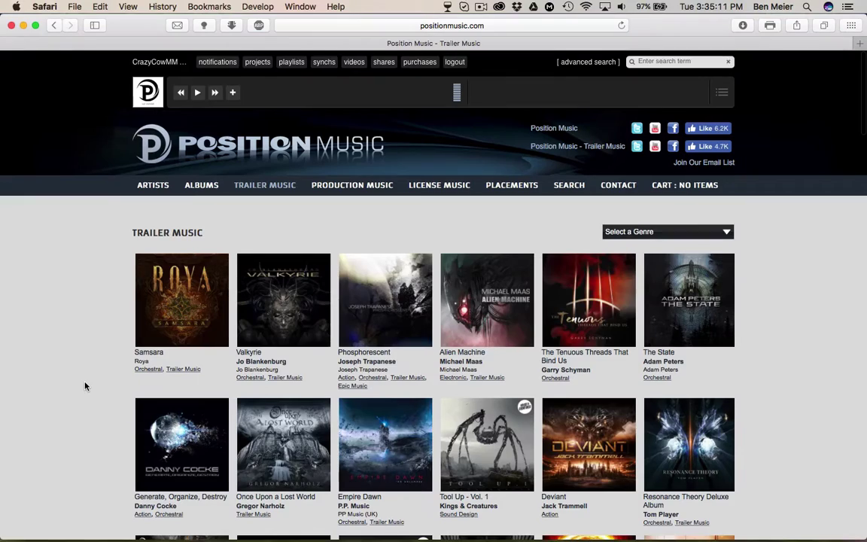
scroll(85, 386, "down", 5)
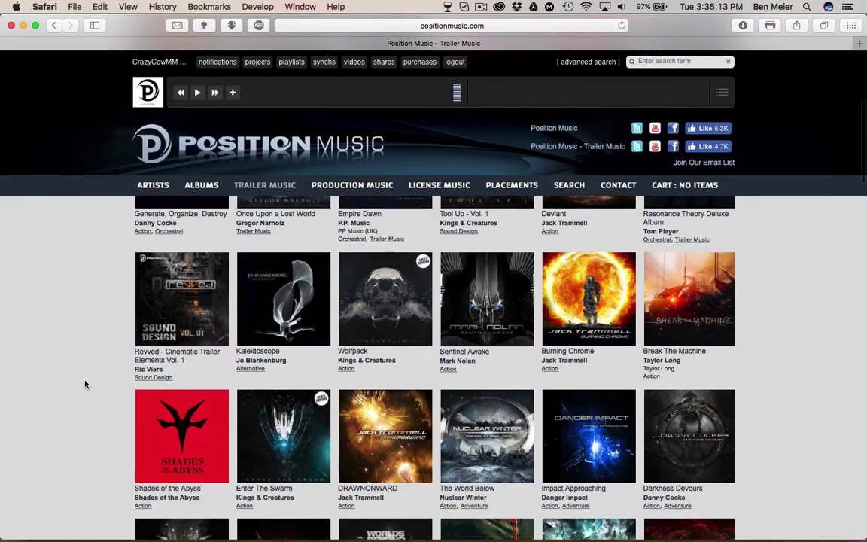
scroll(85, 385, "down", 4)
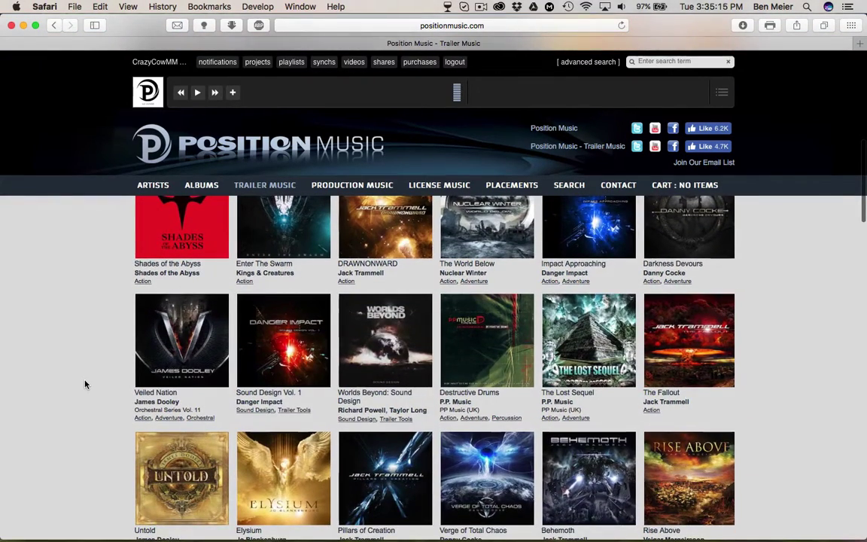
scroll(85, 385, "down", 2)
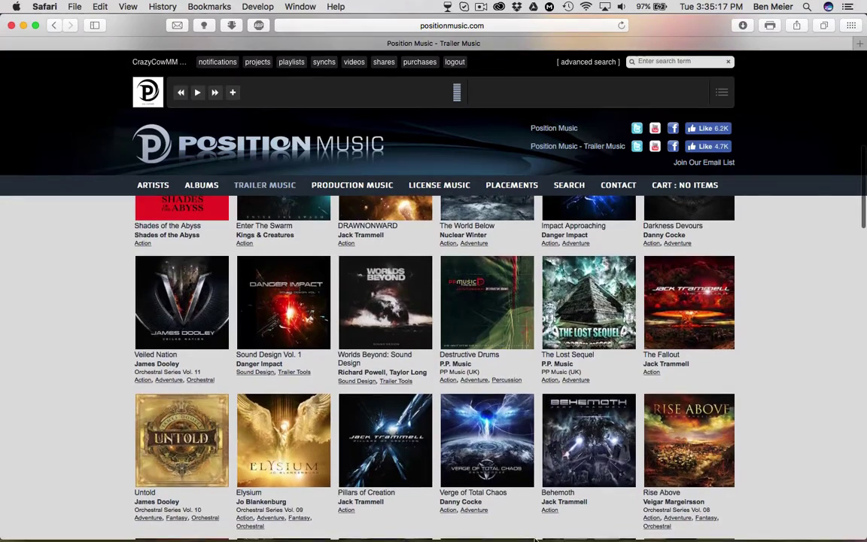
left_click(779, 533)
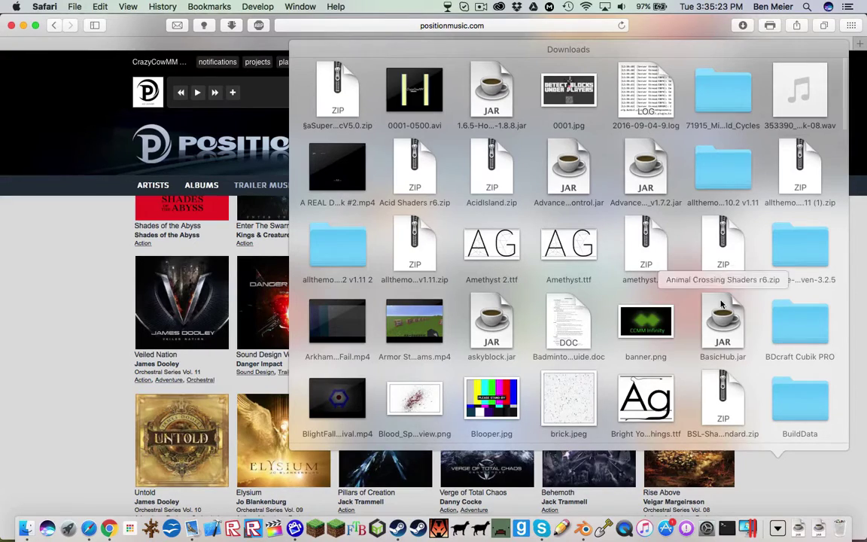
- Close the Downloads stack and move all windows aside to reveal the Minecraft wallpaper
scroll(721, 304, "down", 3)
scroll(721, 304, "down", 5)
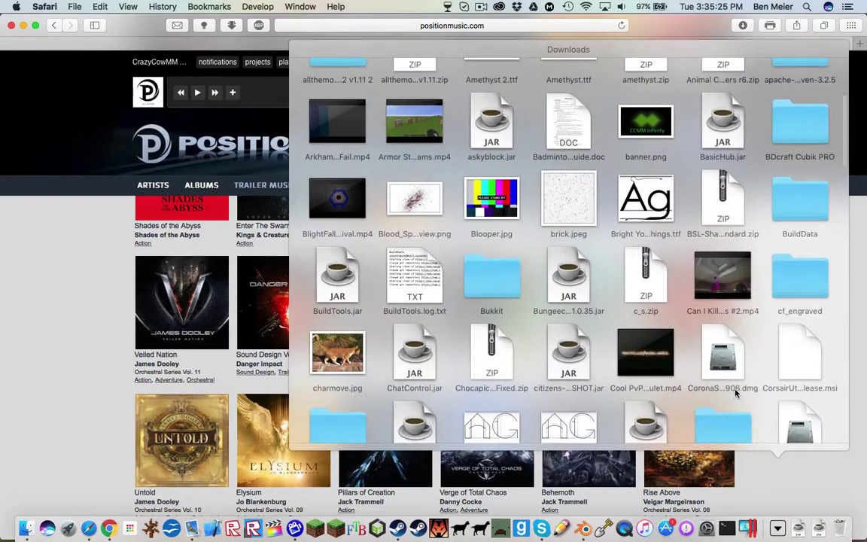
scroll(736, 393, "down", 4)
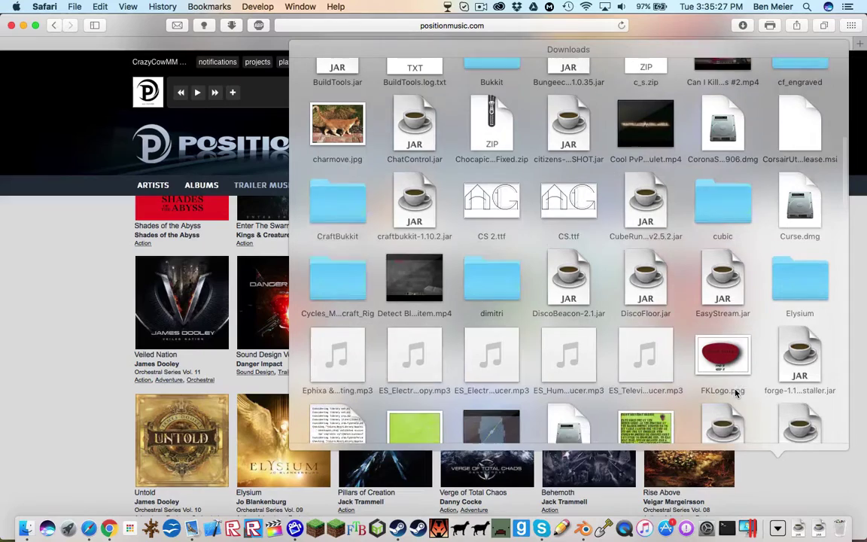
scroll(736, 393, "down", 1)
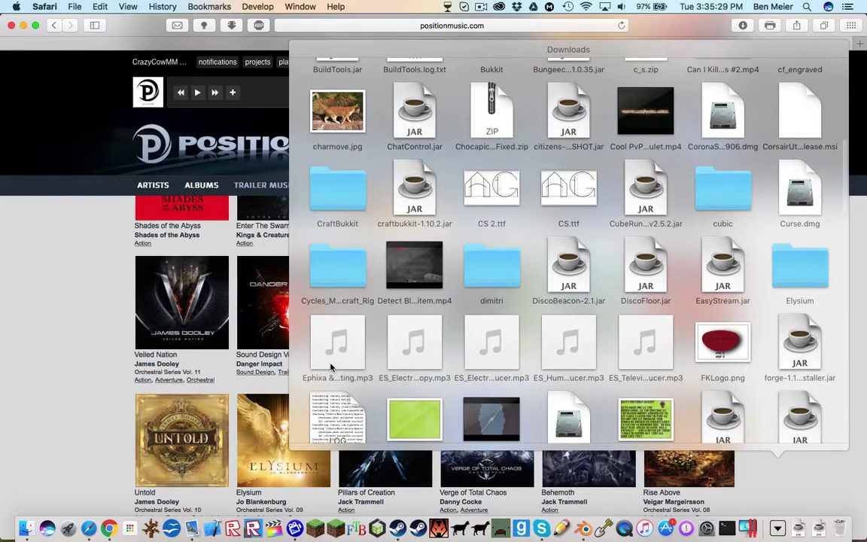
left_click(52, 366)
key("F11")
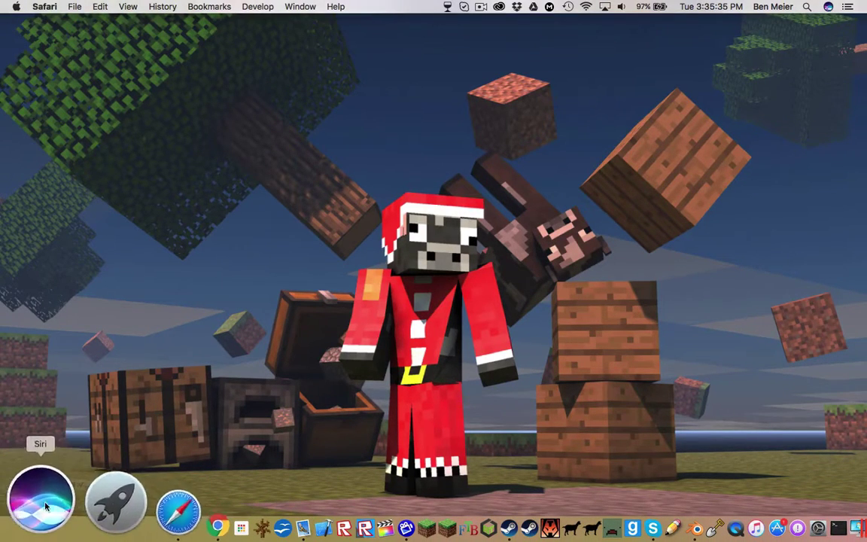
- Open a Finder window on the minecraft game folder and start Minecraft Launcher 1.6.61
left_click(24, 510)
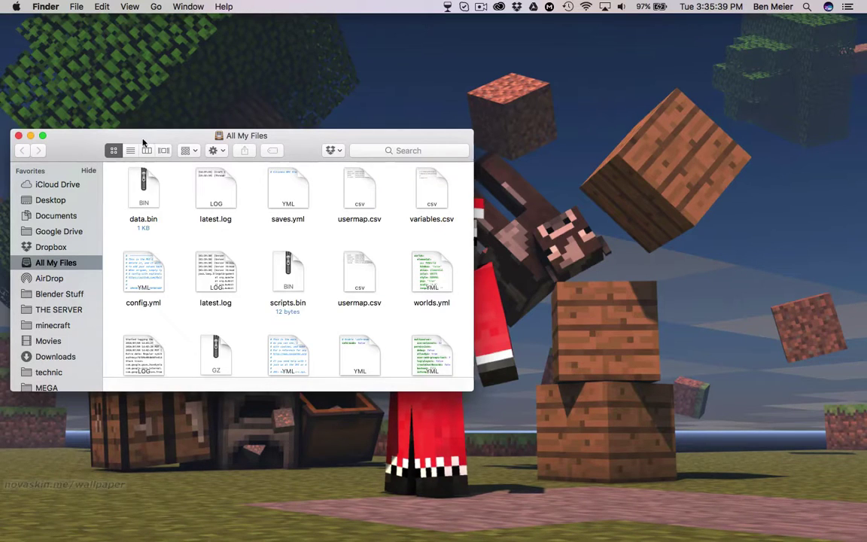
left_click_drag(104, 137, 229, 60)
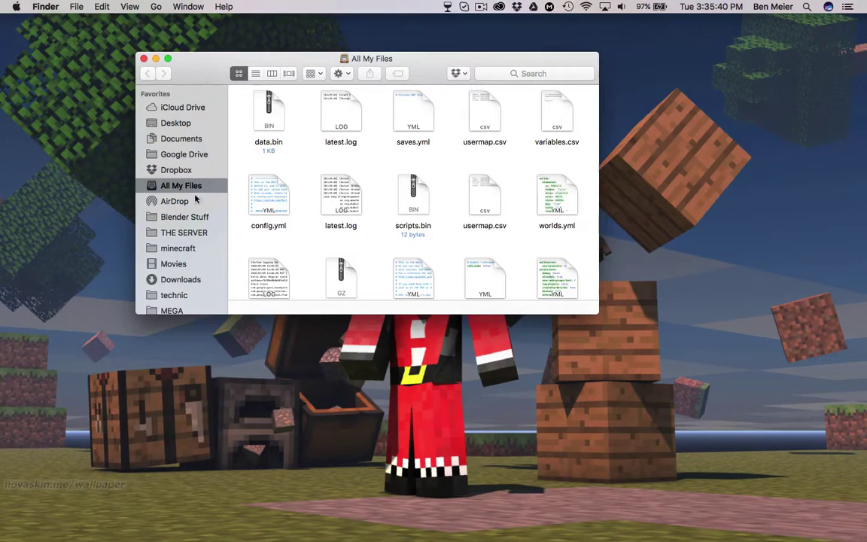
left_click(163, 251)
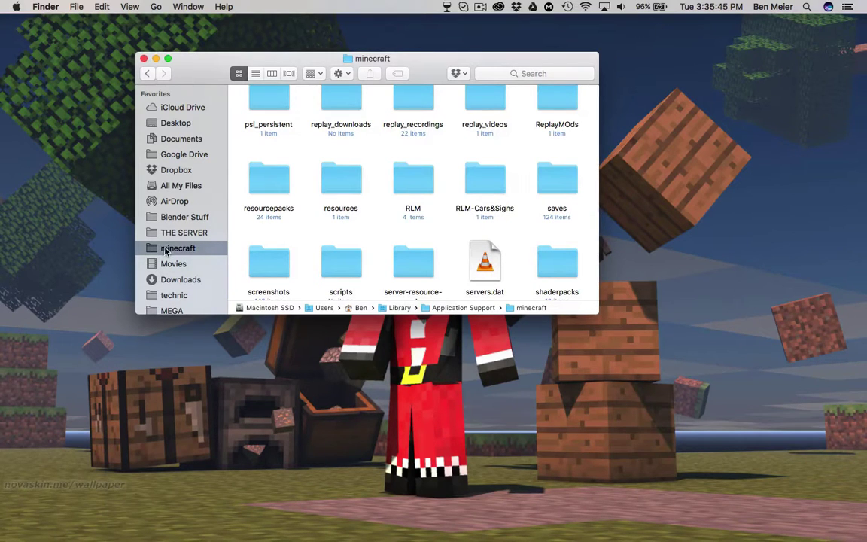
mouse_move(304, 535)
left_click(309, 532)
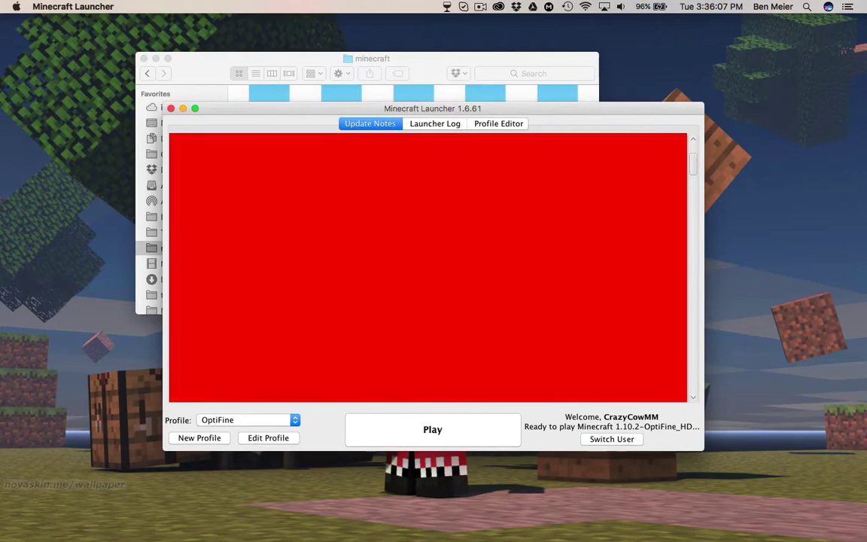
- Play Minecraft 1.10.2 with the OptiFine profile, then open a new Safari window
scroll(449, 342, "down", 10)
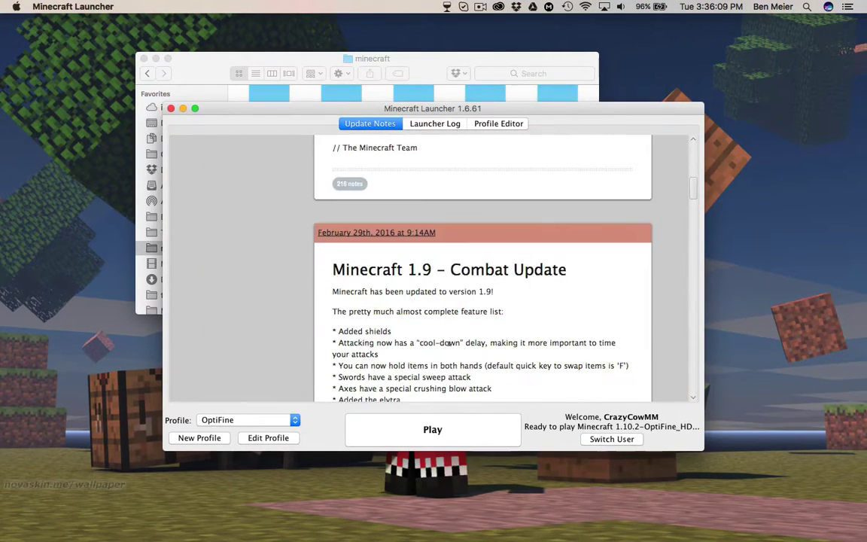
scroll(449, 342, "down", 2)
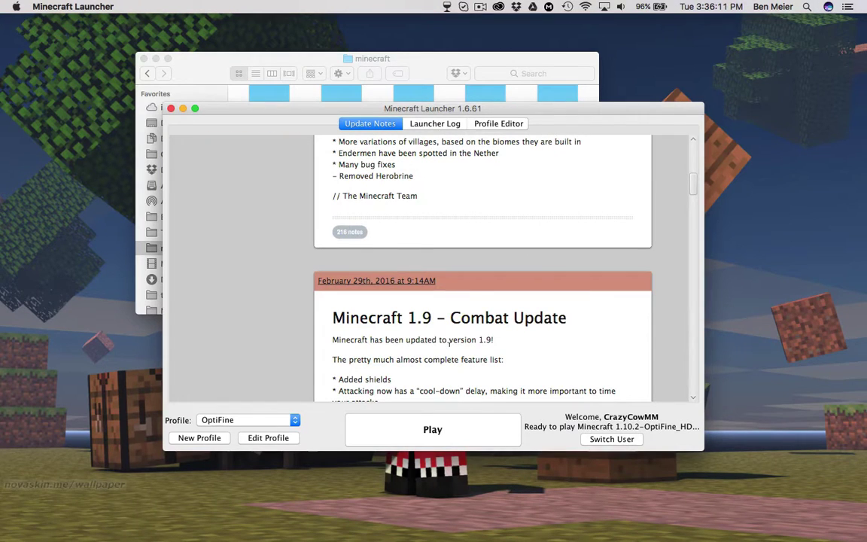
left_click(433, 429)
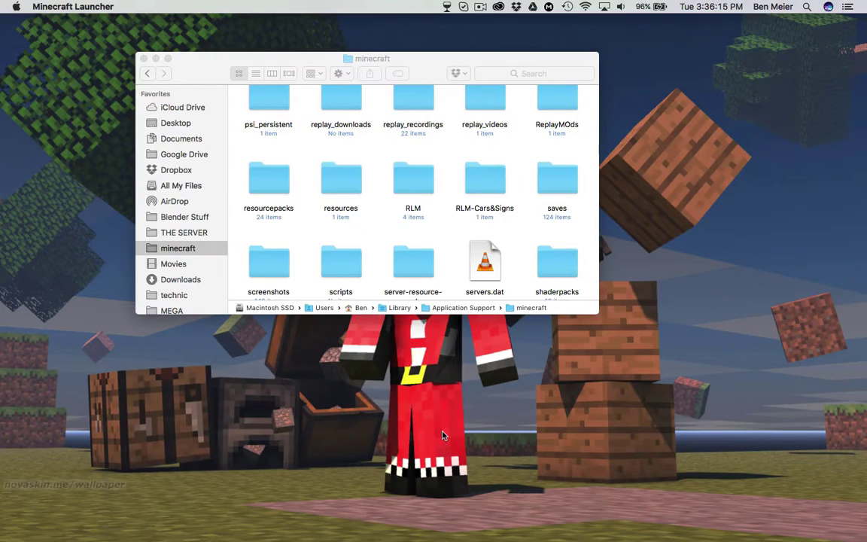
mouse_move(659, 530)
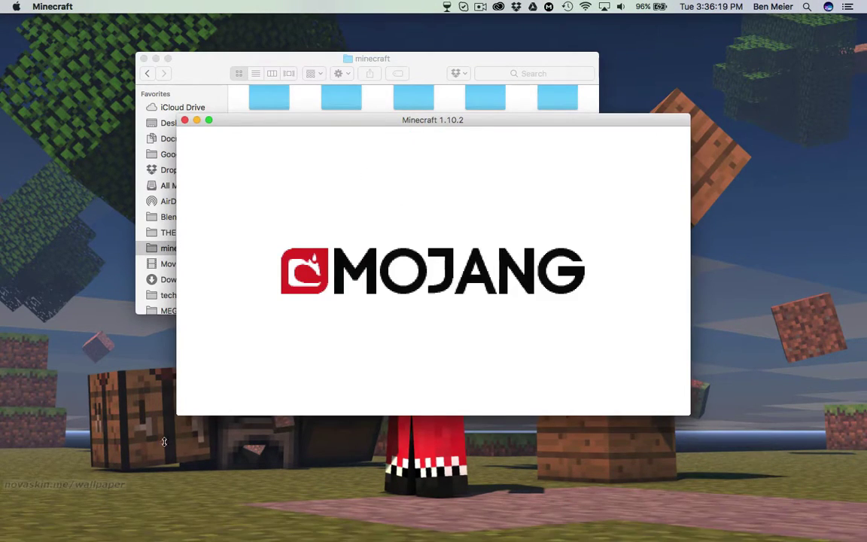
left_click(58, 508)
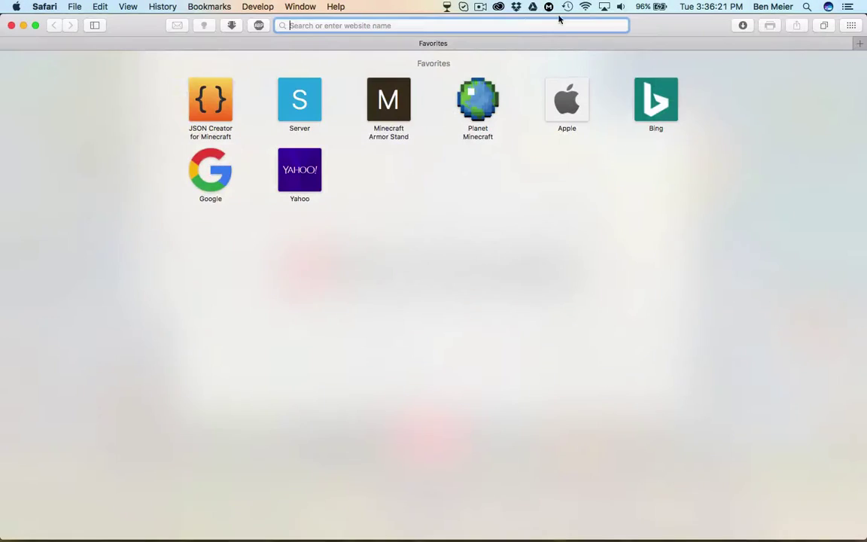
- Load mojang.com in Safari and scroll through the page
type("mojang.com")
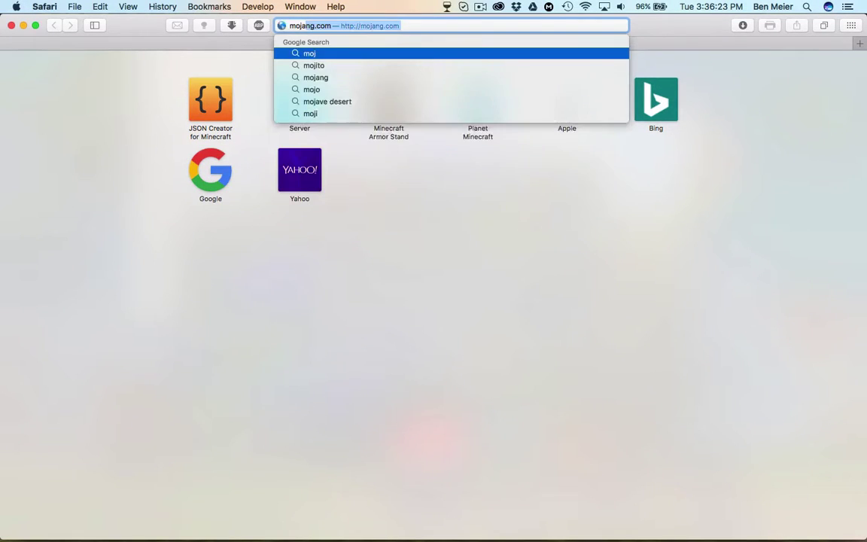
key("Return")
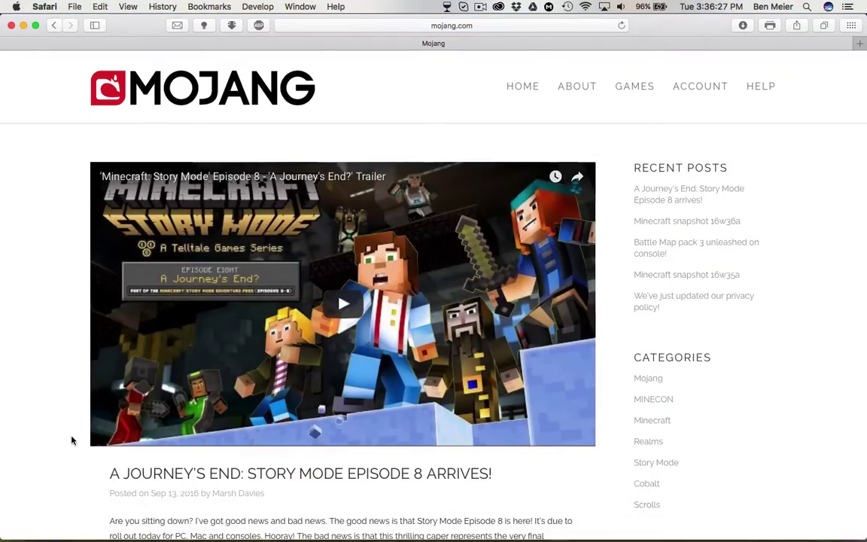
scroll(72, 439, "down", 5)
scroll(72, 440, "down", 20)
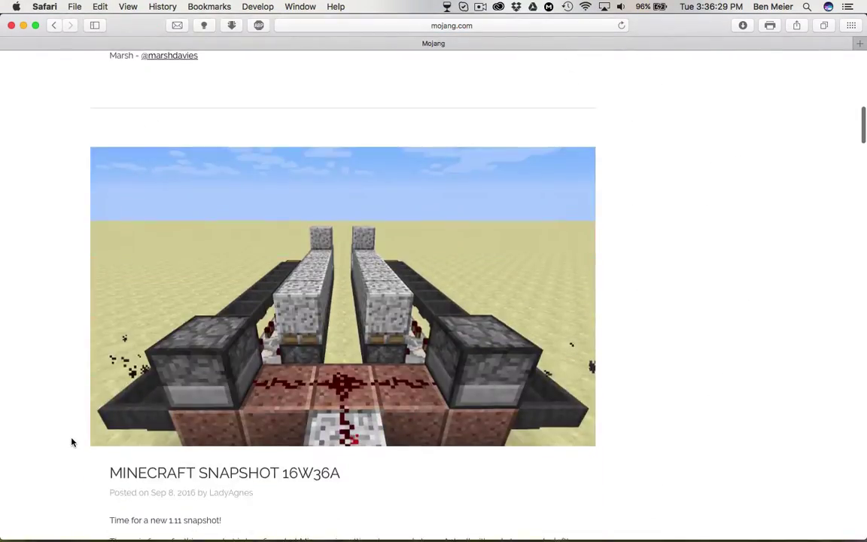
scroll(72, 441, "up", 20)
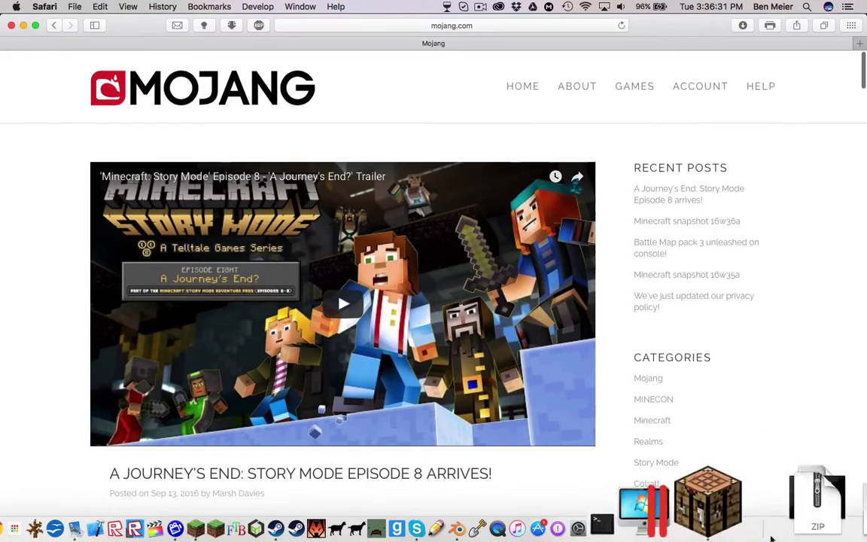
- In Minecraft, open the resourcepacks folder via Options > Resource Packs
left_click(753, 527)
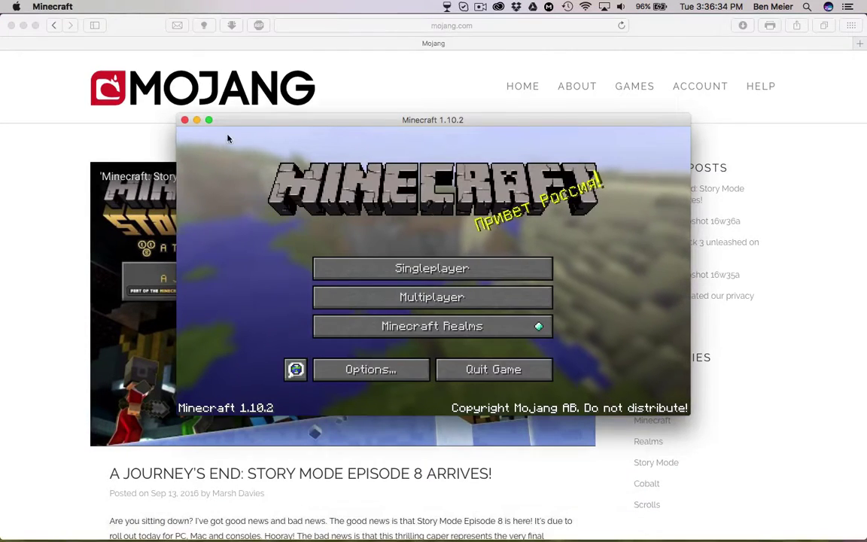
left_click(379, 367)
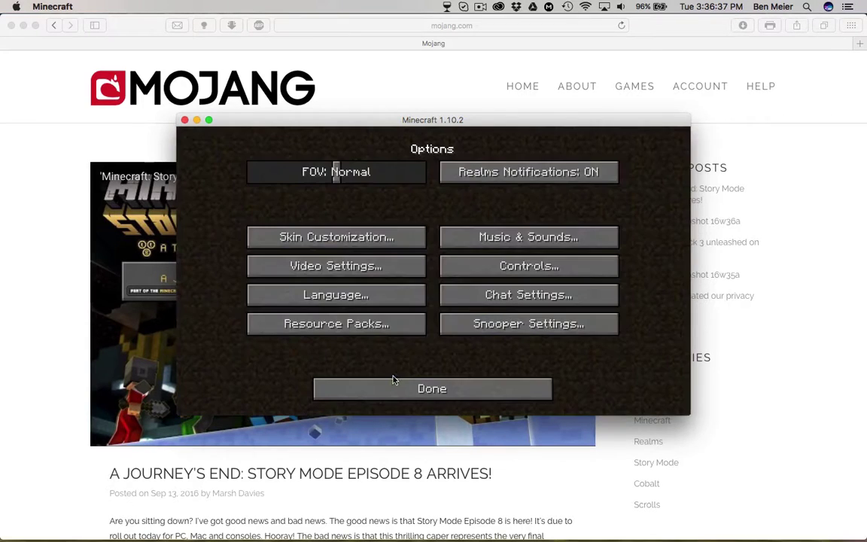
left_click(346, 325)
left_click(372, 367)
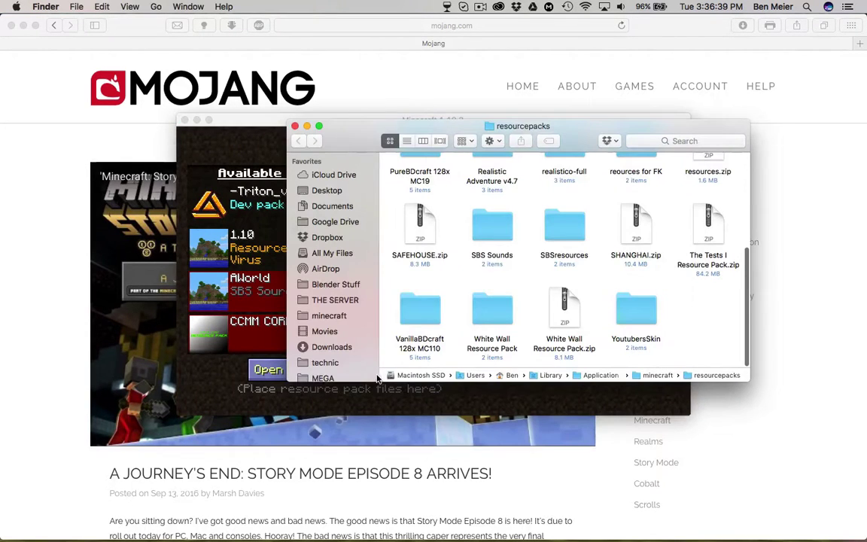
- Create a new folder in resourcepacks, then delete it unnamed
right_click(677, 320)
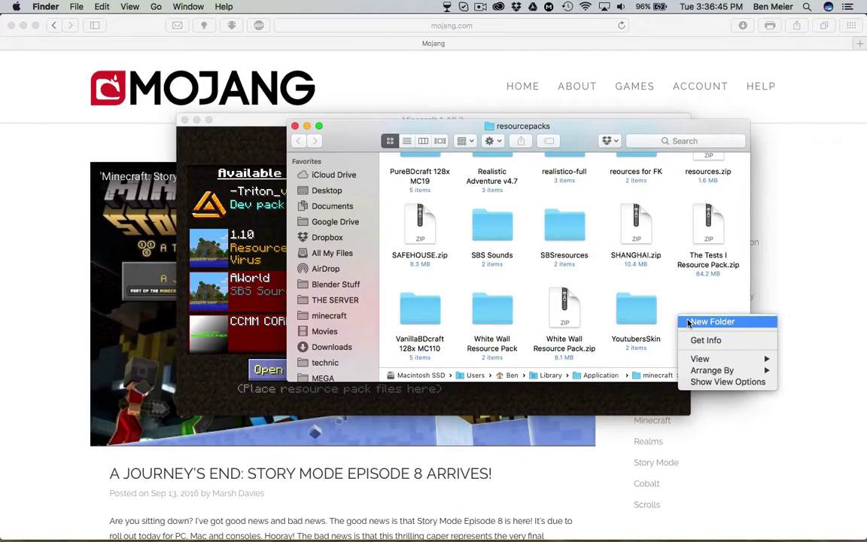
left_click(711, 321)
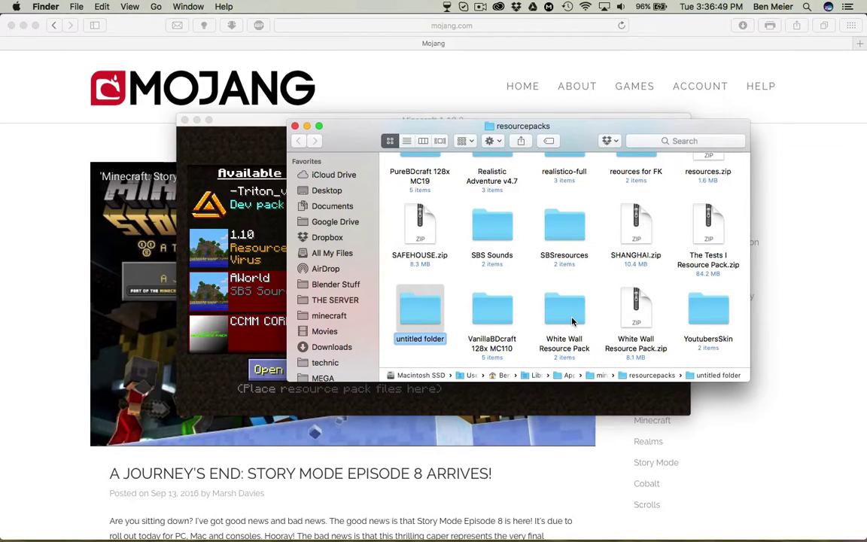
key("BackSpace")
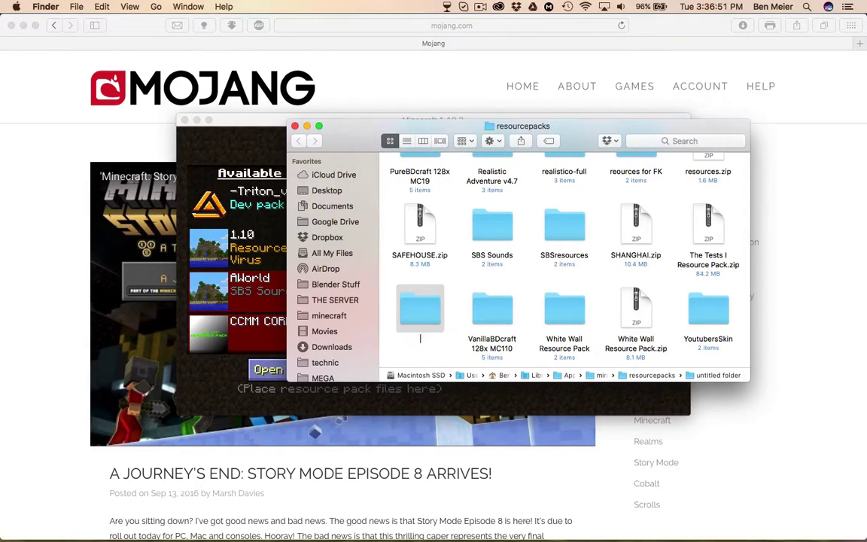
key("Escape")
key("super+BackSpace")
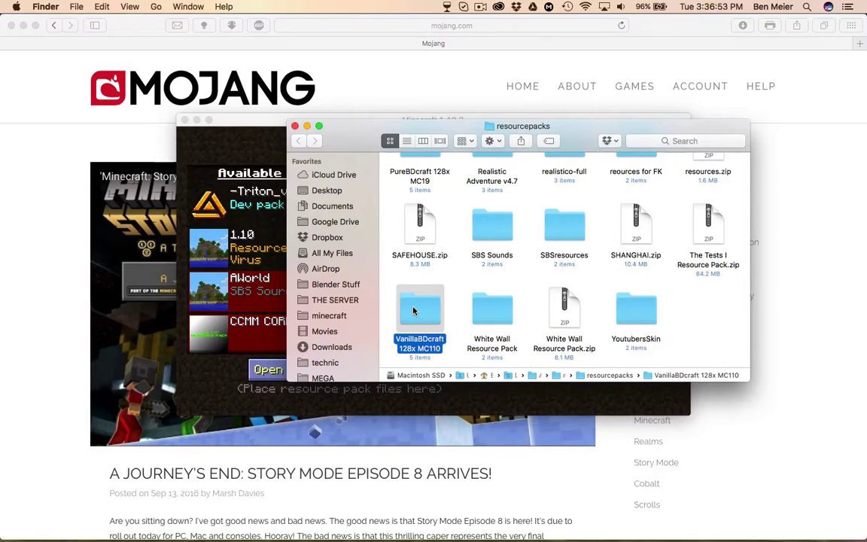
- Create a folder named TSounds in resourcepacks and open it
right_click(685, 314)
left_click(678, 310)
right_click(711, 311)
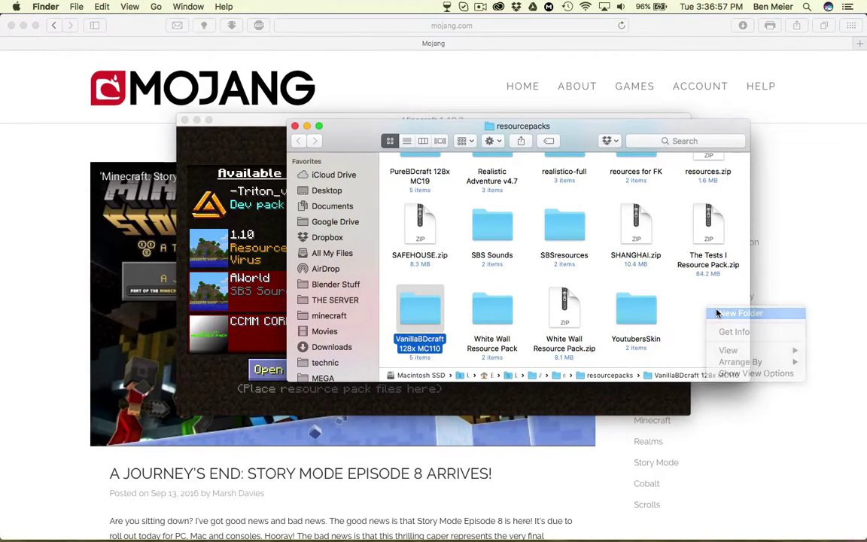
left_click(714, 312)
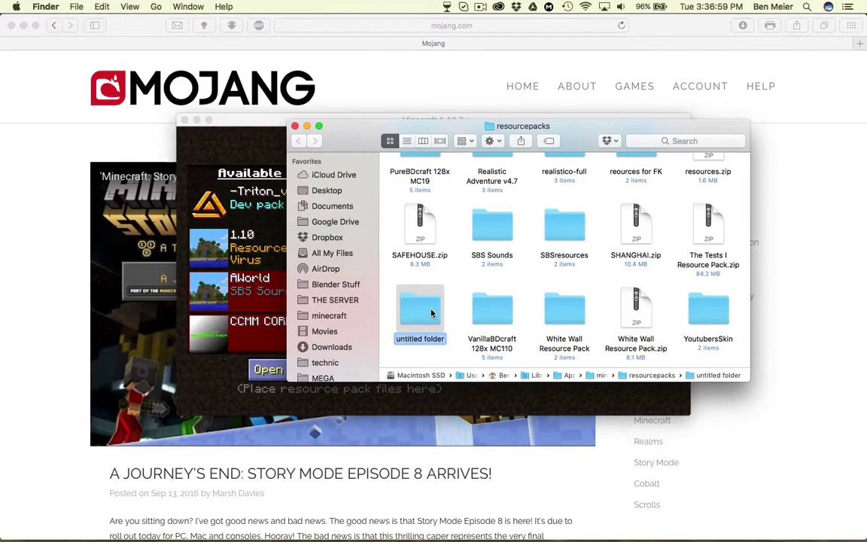
key("BackSpace")
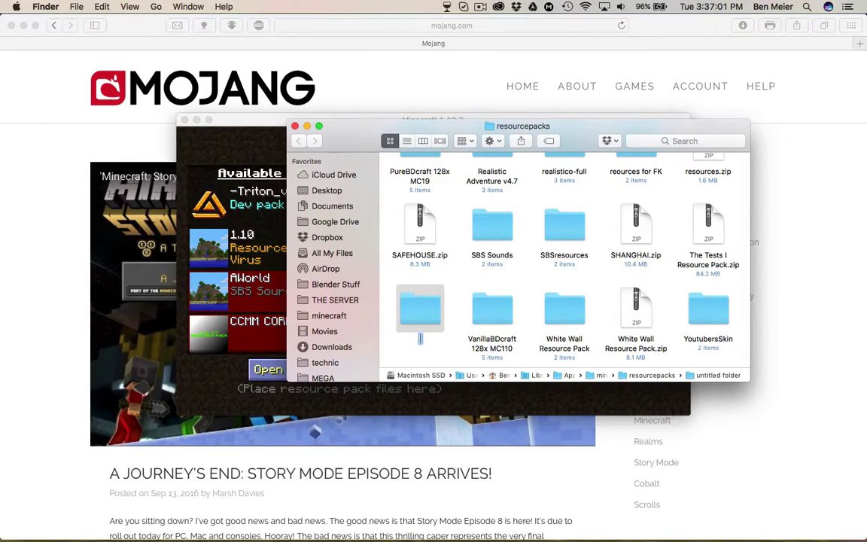
type("TSounds")
key("Return")
double_click(410, 312)
right_click(452, 188)
left_click(476, 192)
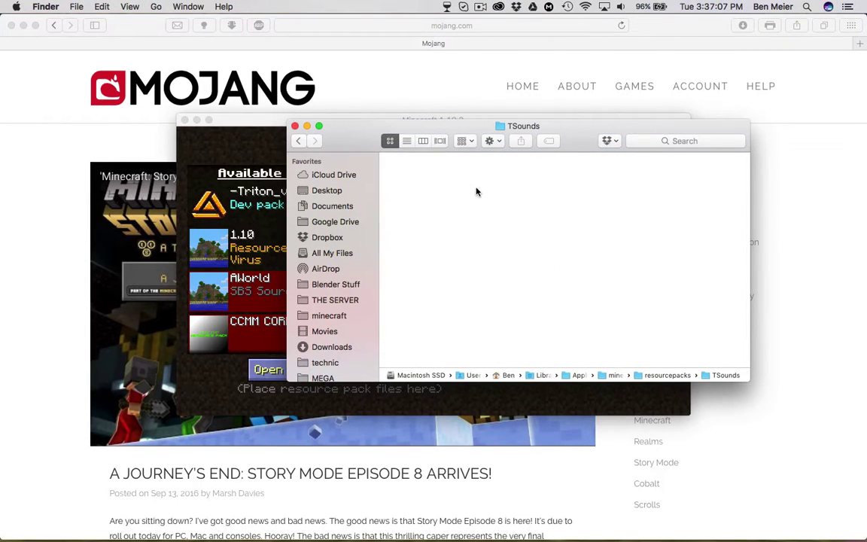
- Create an assets folder in TSounds and a minecraft folder inside assets
right_click(409, 206)
left_click(423, 208)
type("a")
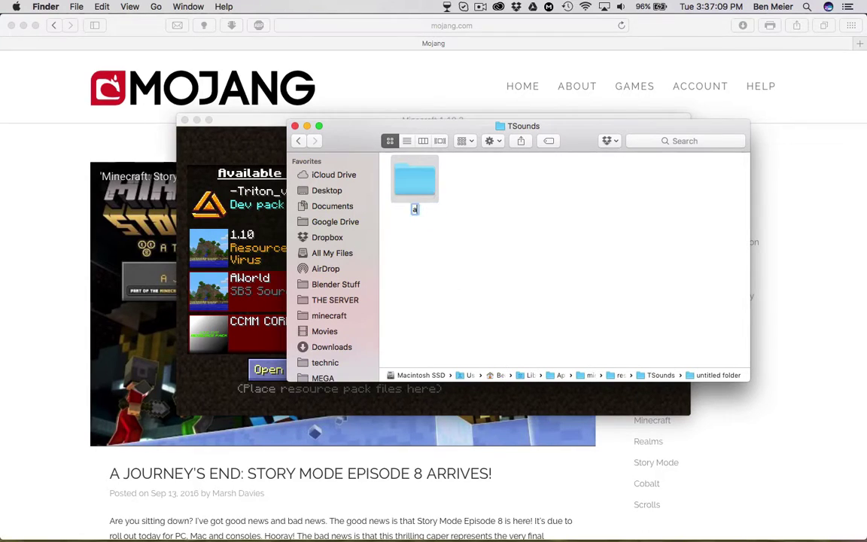
type("ssets")
key("Return")
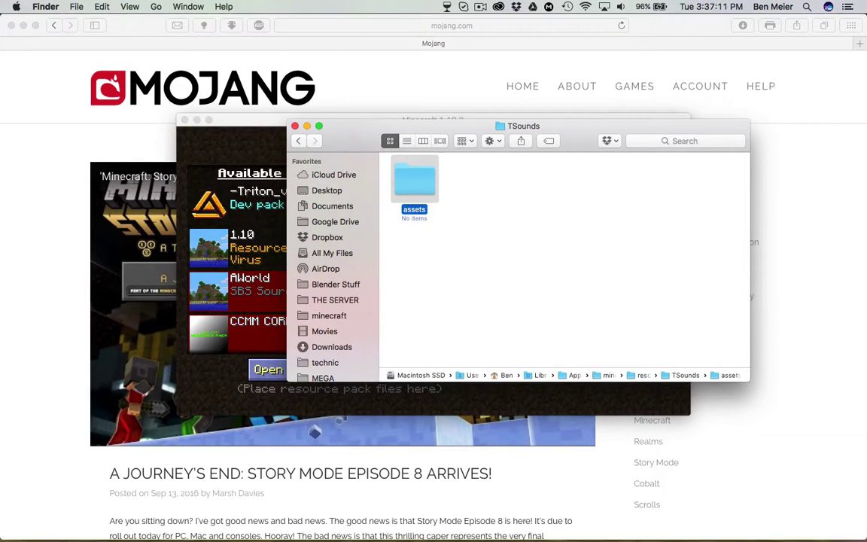
double_click(416, 169)
right_click(416, 168)
left_click(435, 170)
type("minecraft")
key("Return")
- Create a sounds folder inside assets/minecraft
double_click(415, 179)
right_click(447, 176)
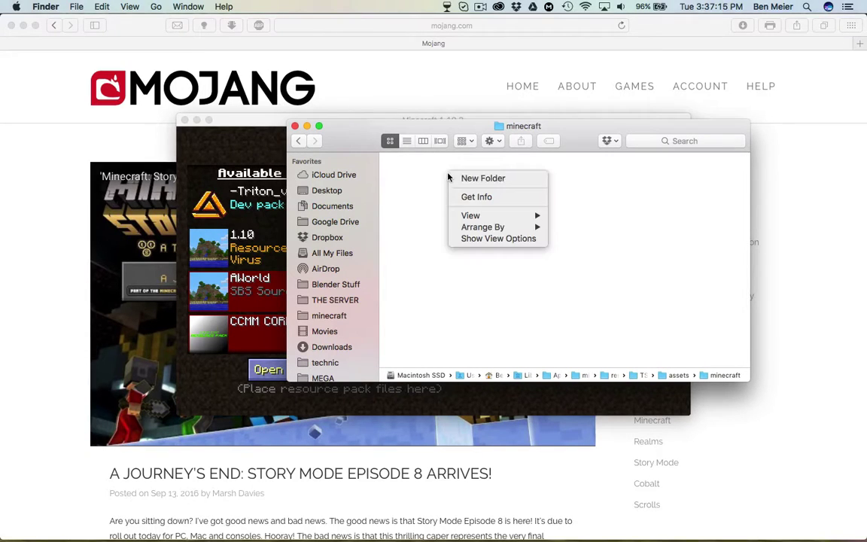
left_click(465, 178)
type("sounds")
key("Return")
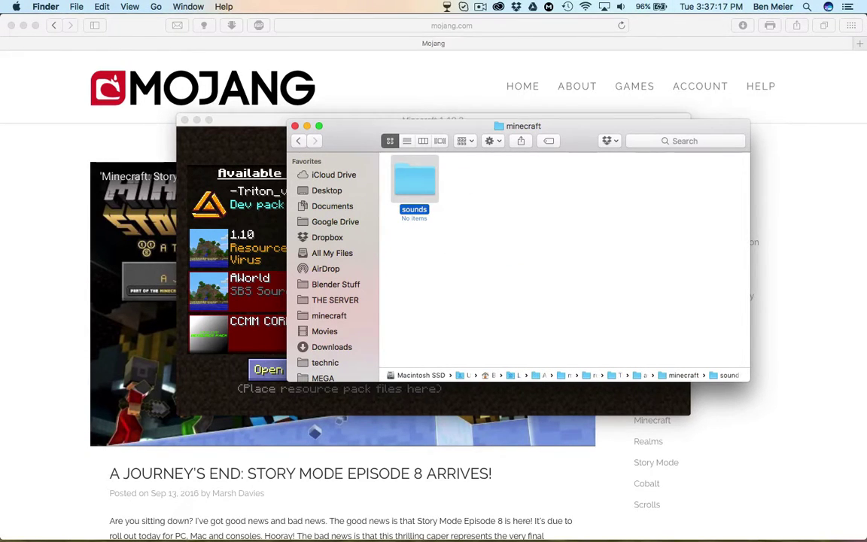
- Navigate back up to resourcepacks and reopen the TSounds folder
left_click(299, 142)
left_click(299, 142)
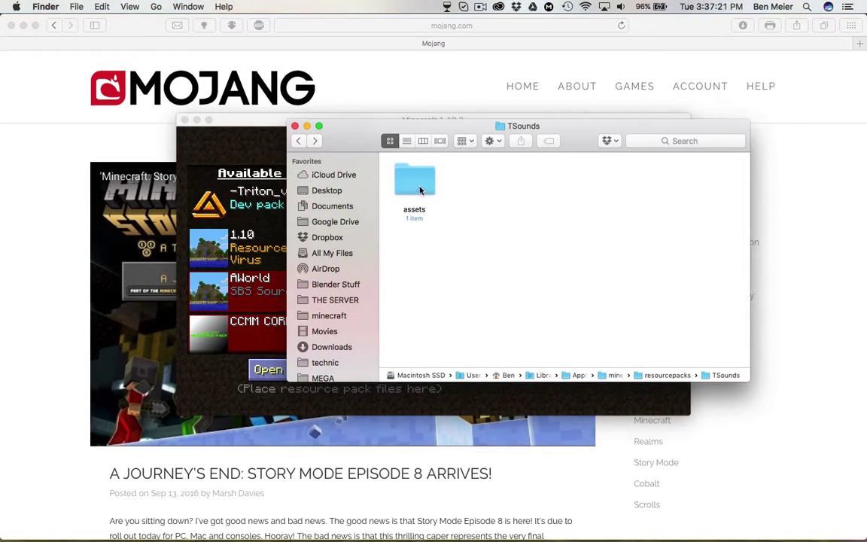
left_click(296, 142)
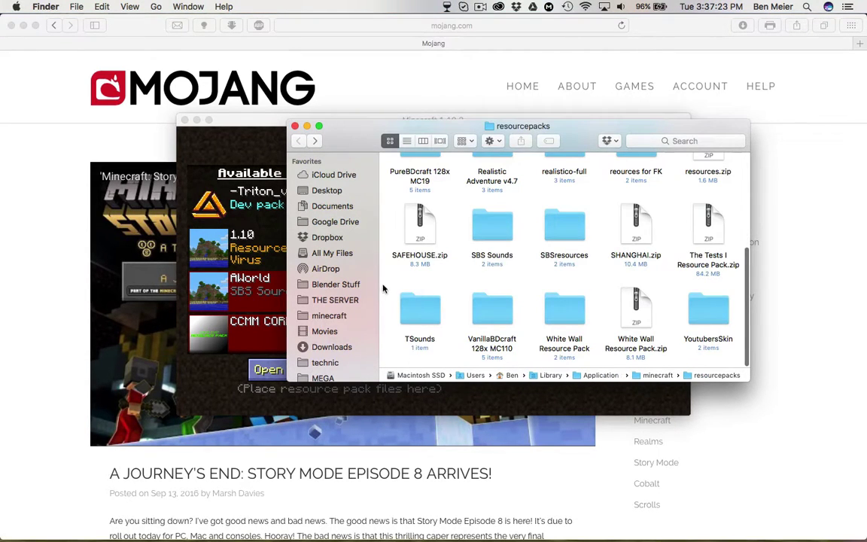
left_click(419, 310)
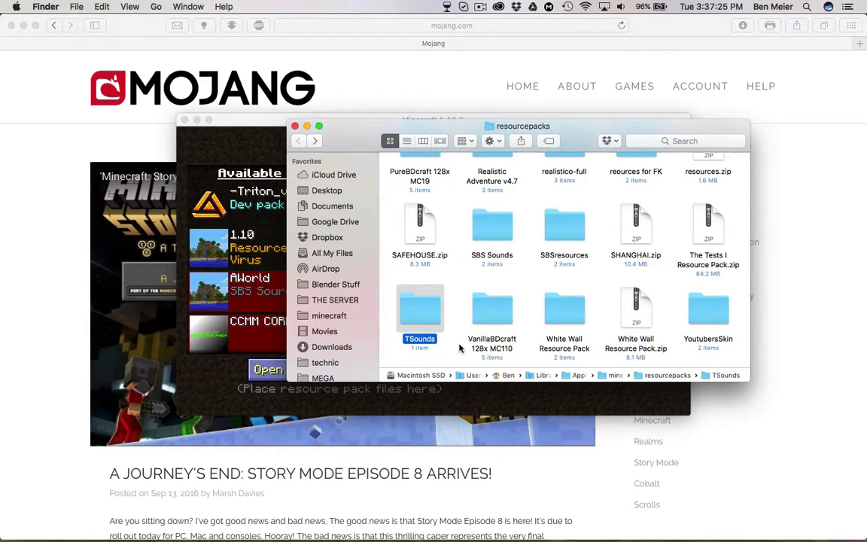
double_click(421, 315)
left_click_drag(386, 157, 453, 210)
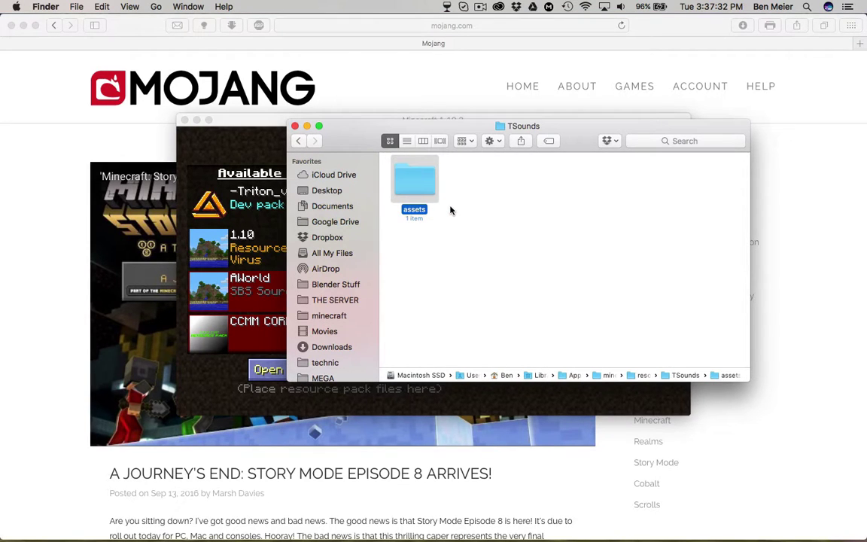
- Close the Mojang Safari window and open the assets folder in Finder
left_click(12, 27)
left_click(474, 261)
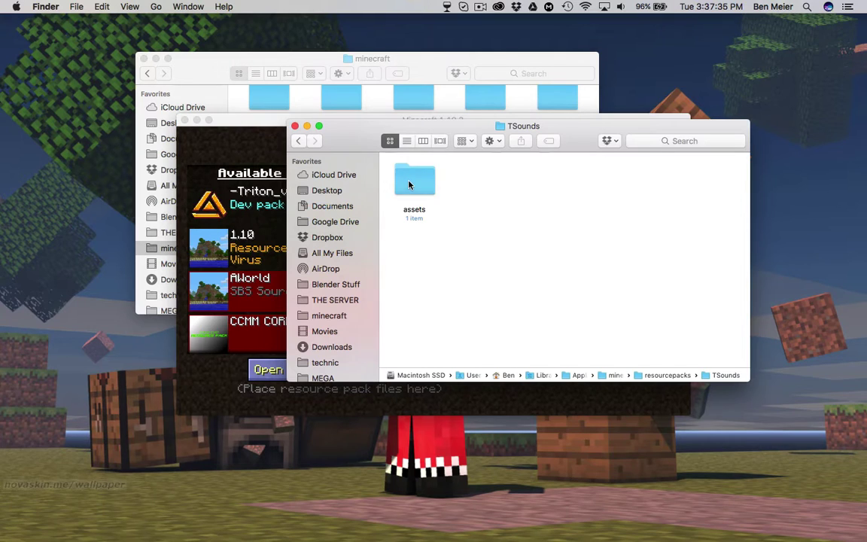
left_click(409, 186)
double_click(409, 185)
left_click_drag(388, 159, 452, 228)
left_click(452, 228)
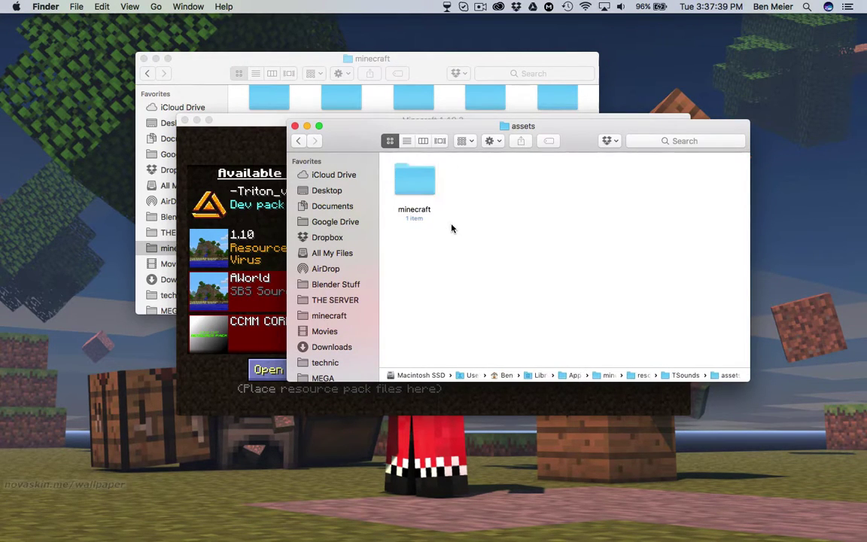
- Return Minecraft to the main menu and set Music to OFF under Music & Sounds
left_click(238, 139)
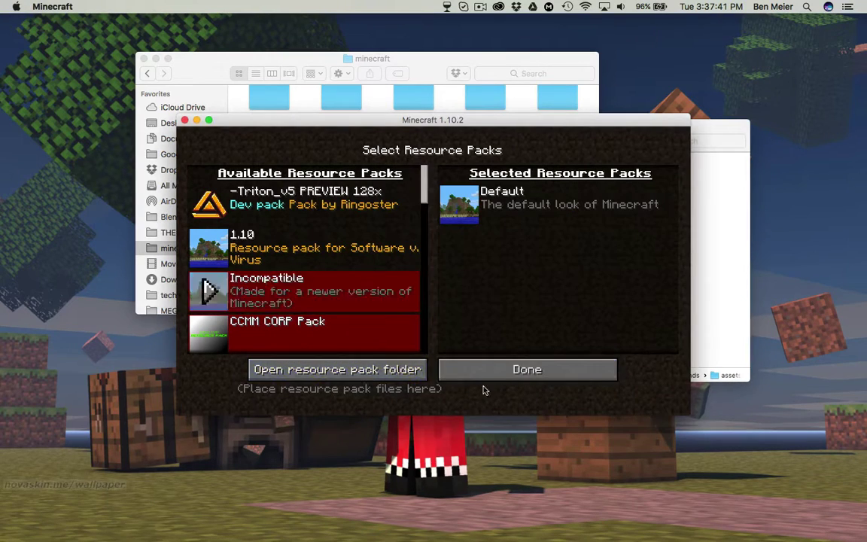
left_click(484, 368)
left_click(464, 386)
left_click(452, 268)
left_click(579, 393)
left_click(410, 368)
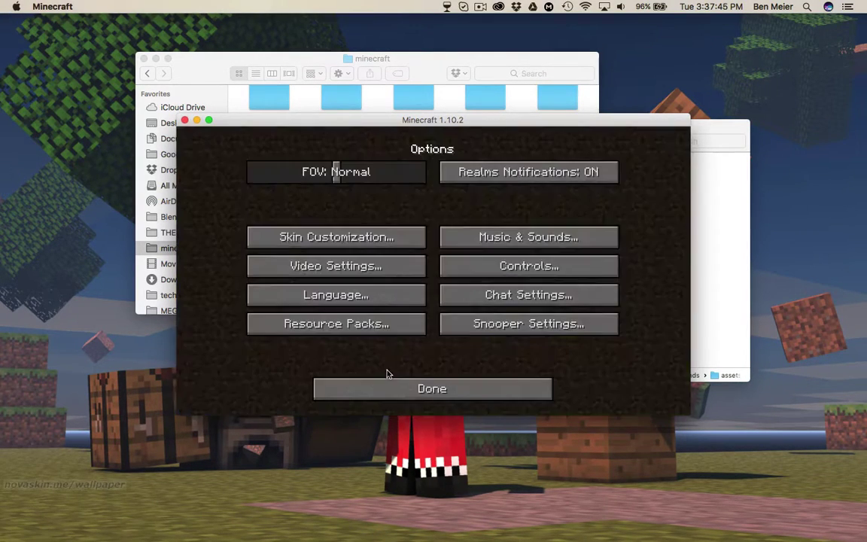
left_click(493, 248)
left_click_drag(286, 200, 226, 199)
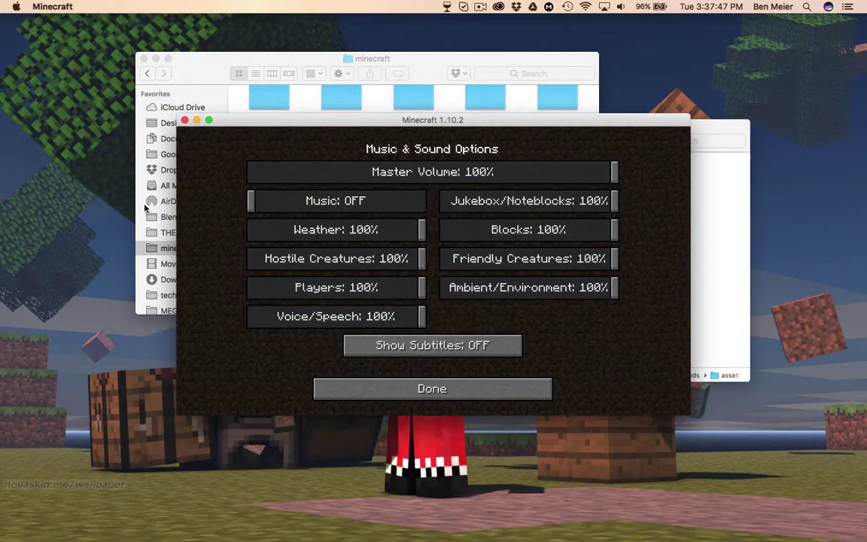
left_click(744, 219)
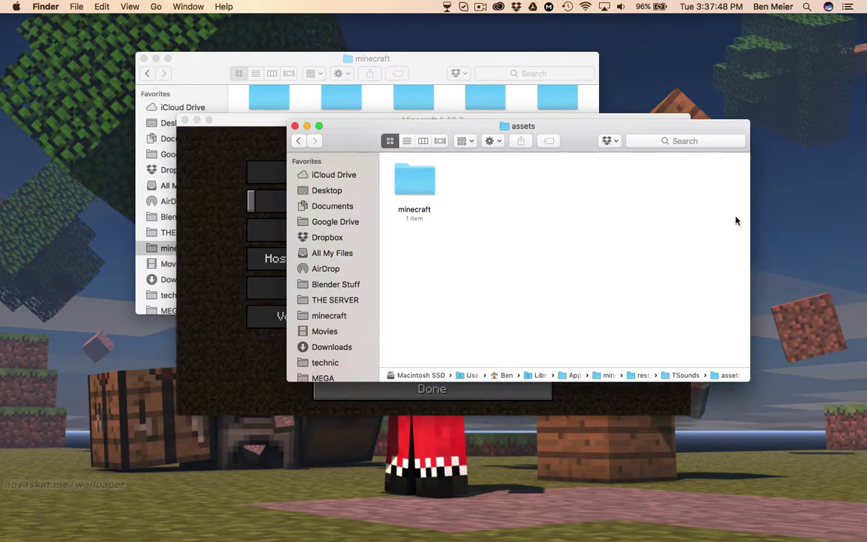
- Open the sounds folder inside assets/minecraft
left_click(419, 197)
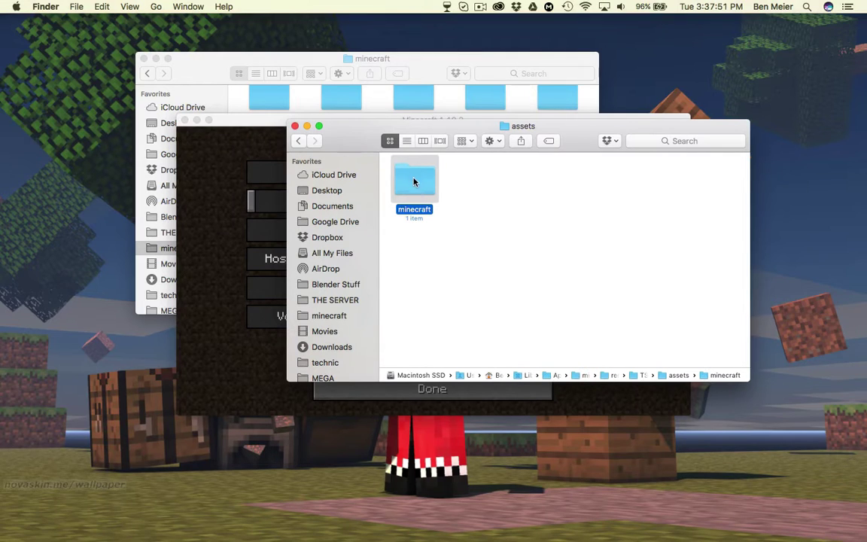
double_click(419, 197)
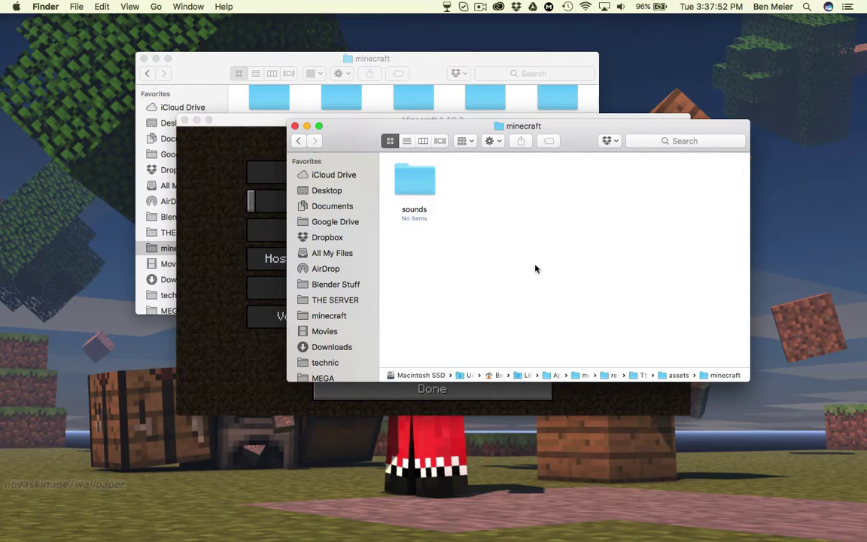
left_click(416, 179)
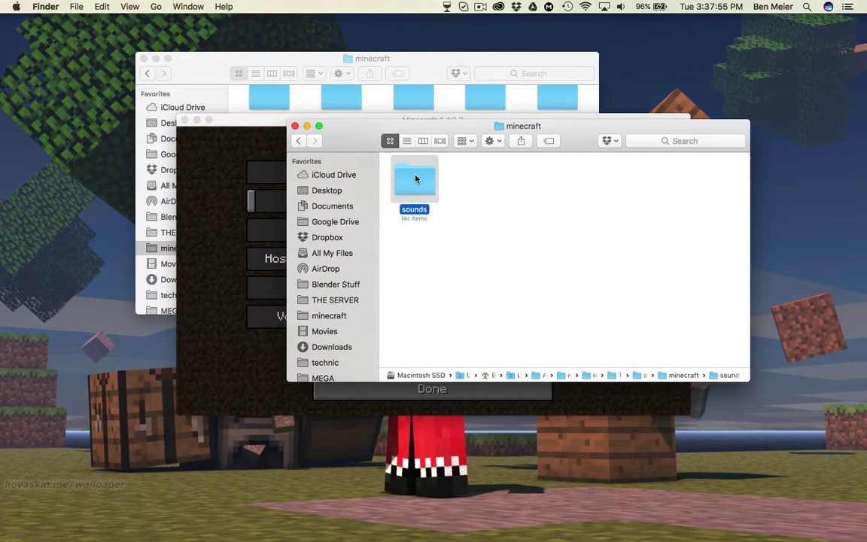
double_click(416, 179)
- Create a trial folder in sounds, trash it, and return to minecraft
right_click(441, 188)
left_click(454, 192)
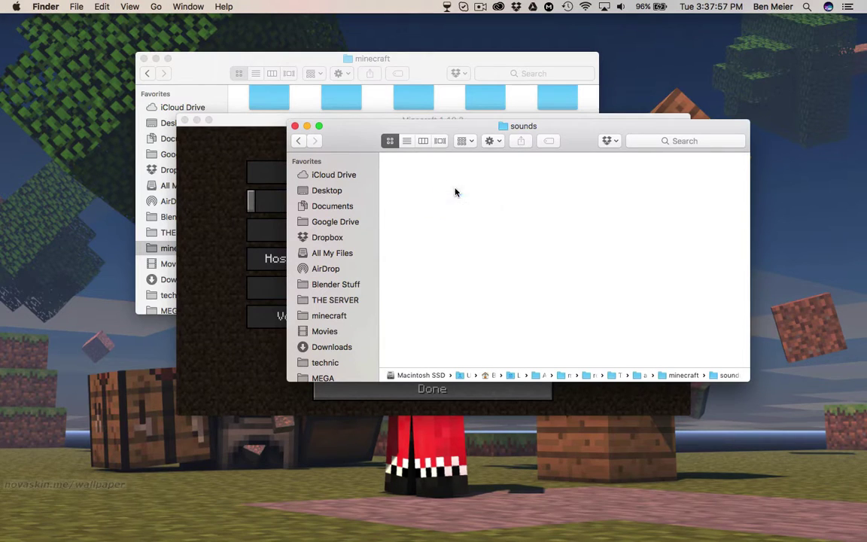
type("cusot")
key("BackSpace")
key("BackSpace")
key("BackSpace")
key("BackSpace")
key("BackSpace")
key("BackSpace")
key("Escape")
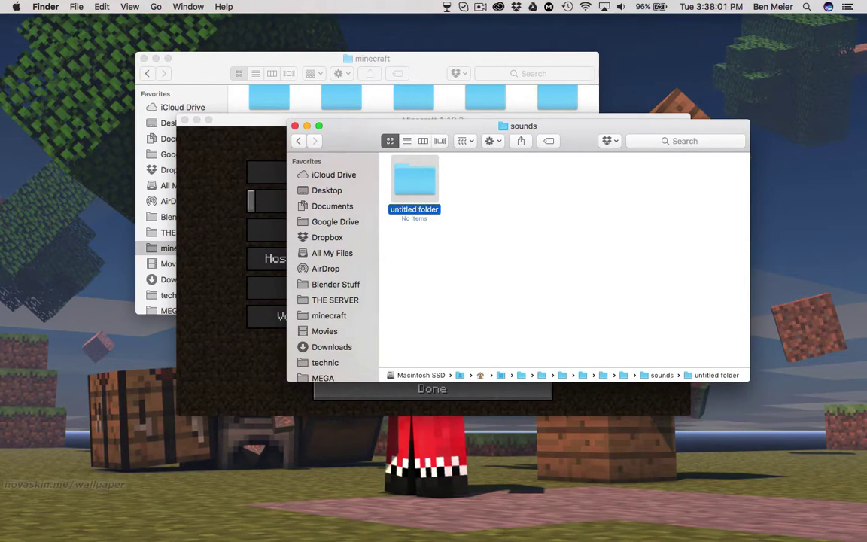
key("super+BackSpace")
left_click(301, 143)
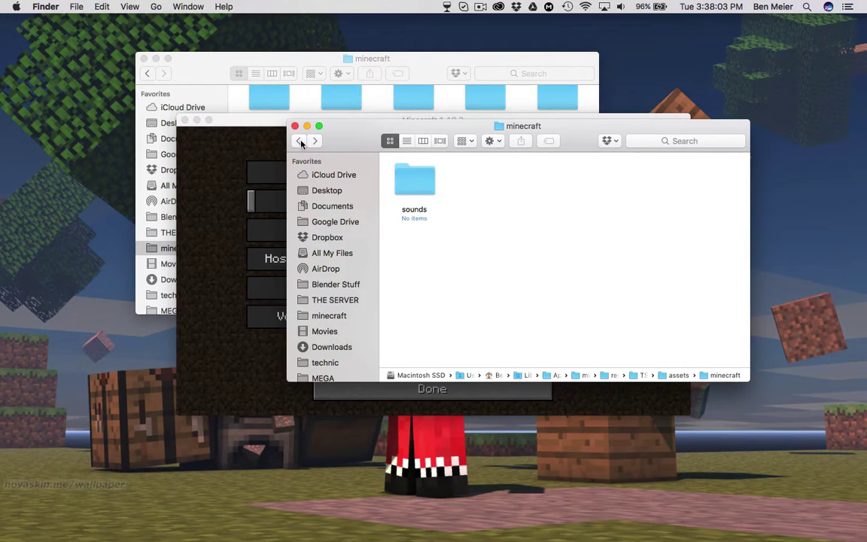
mouse_move(755, 531)
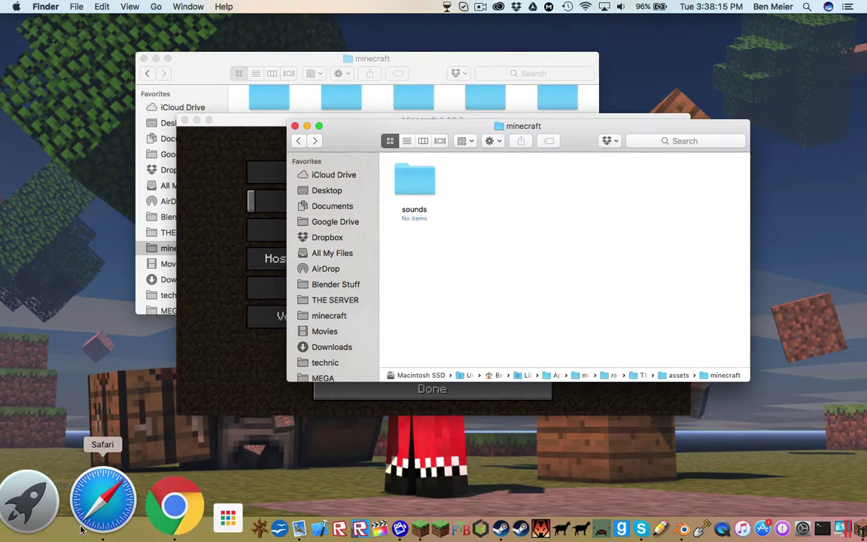
- Navigate Finder back to the resourcepacks folder
left_click(298, 142)
left_click(298, 143)
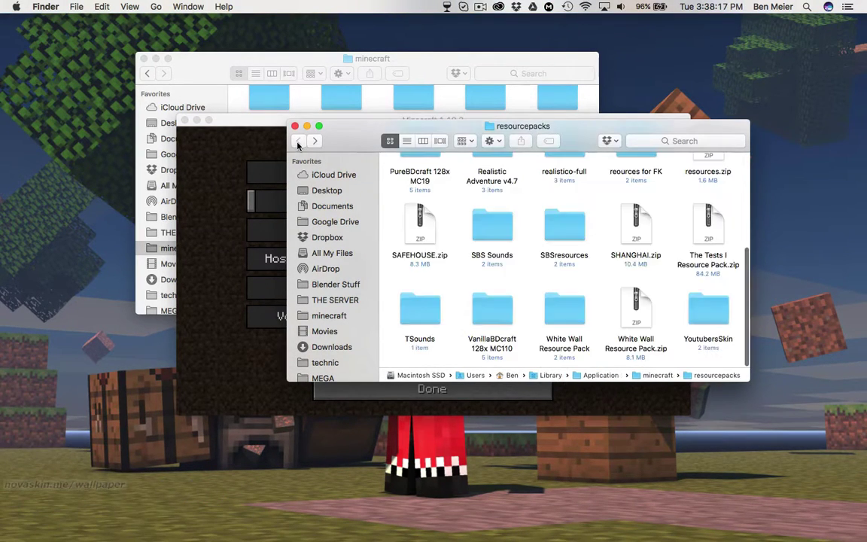
left_click(314, 141)
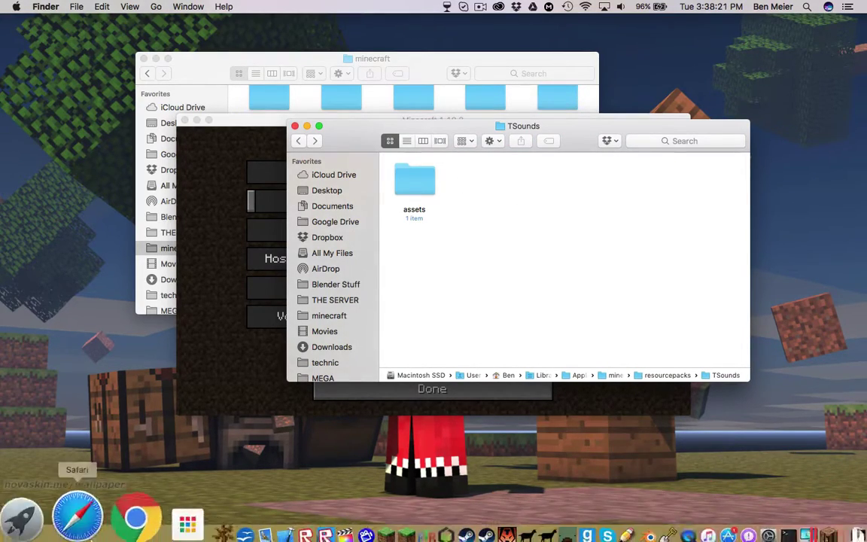
left_click(69, 529)
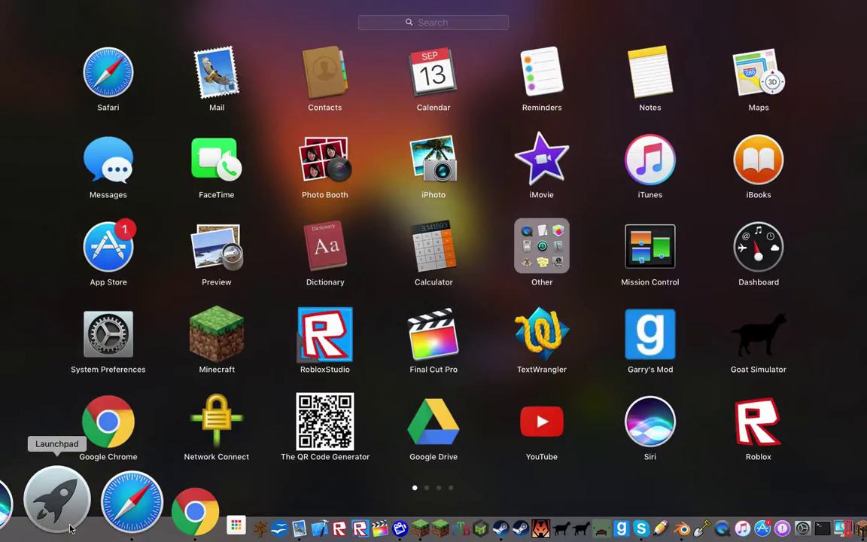
left_click(69, 528)
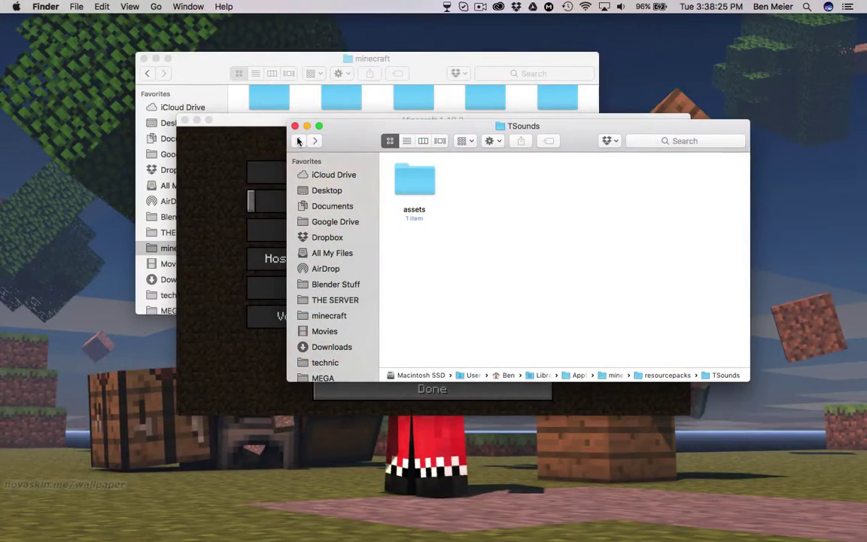
left_click(298, 141)
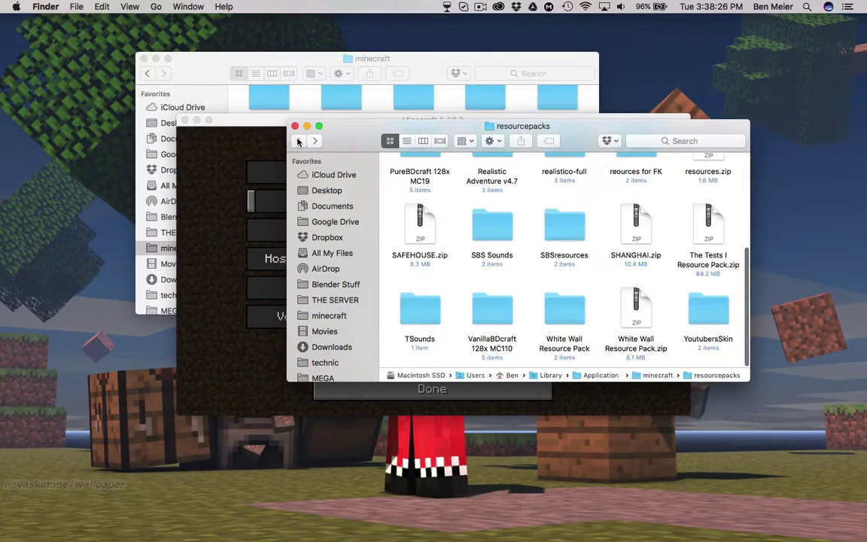
- Open the SBS Sounds pack folder and open its pack.mcmeta in TextMate
double_click(500, 231)
right_click(491, 184)
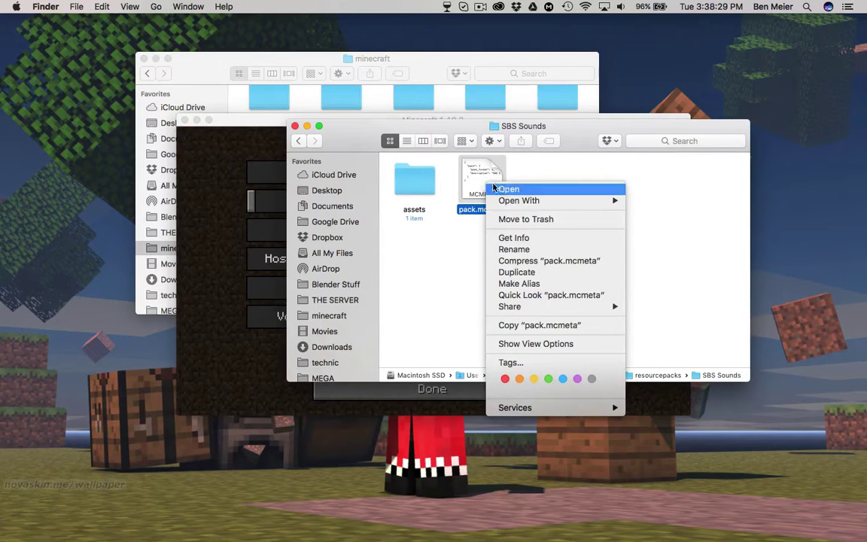
mouse_move(539, 202)
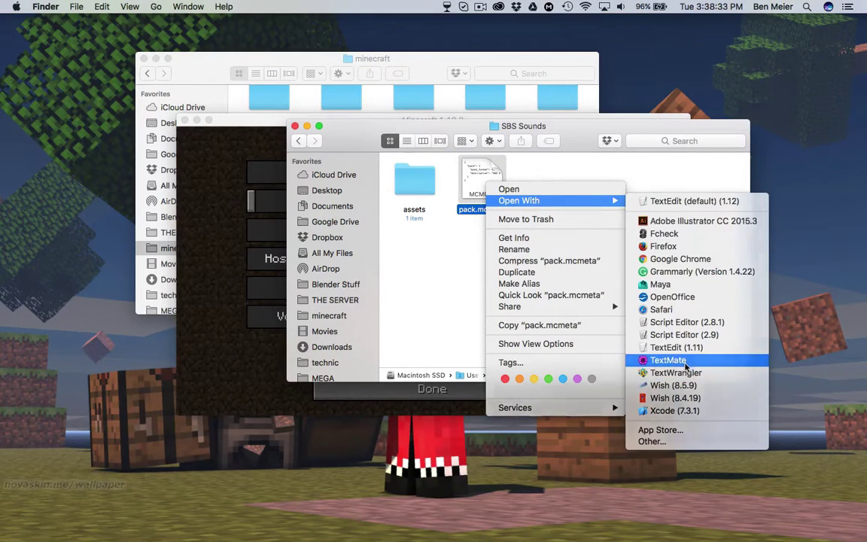
left_click(685, 360)
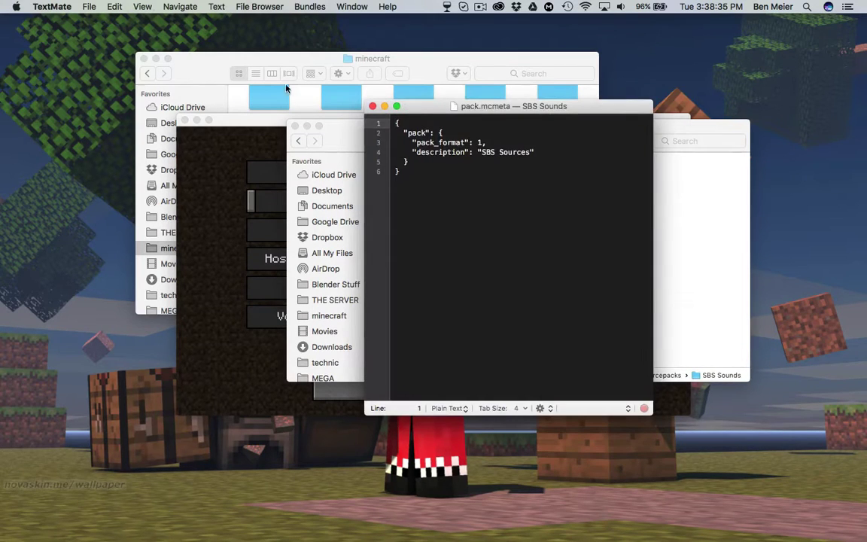
- Move the pack.mcmeta editor to the top-left and open the TSounds folder in Finder
left_click_drag(424, 106, 136, 37)
left_click(468, 238)
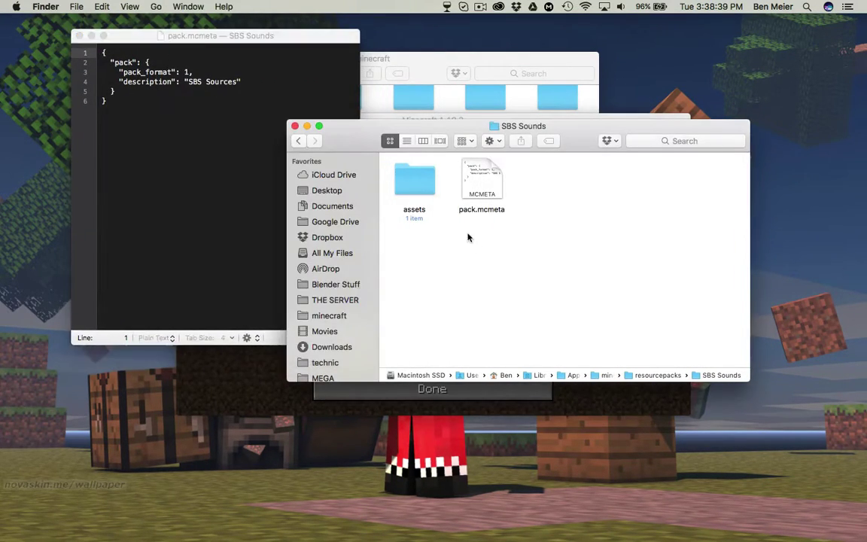
left_click(298, 140)
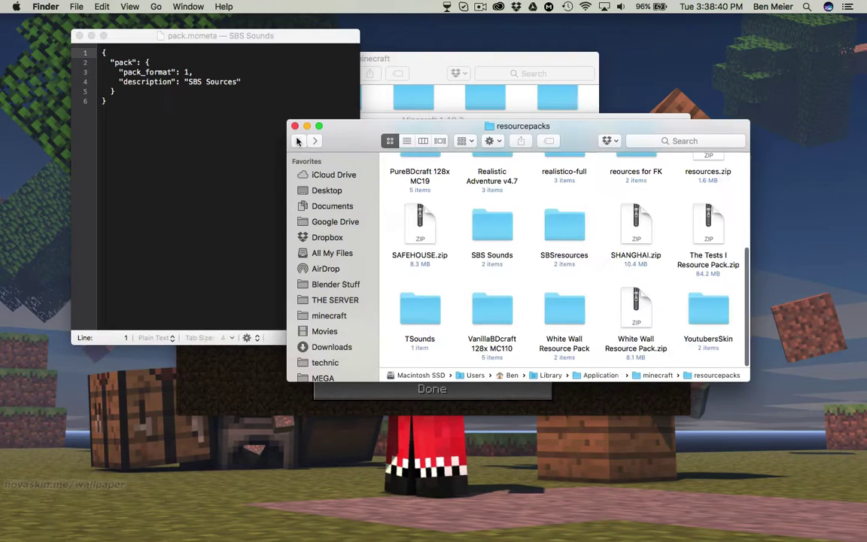
double_click(422, 301)
- Bring the TextMate editor to the front and show its File menu
right_click(479, 168)
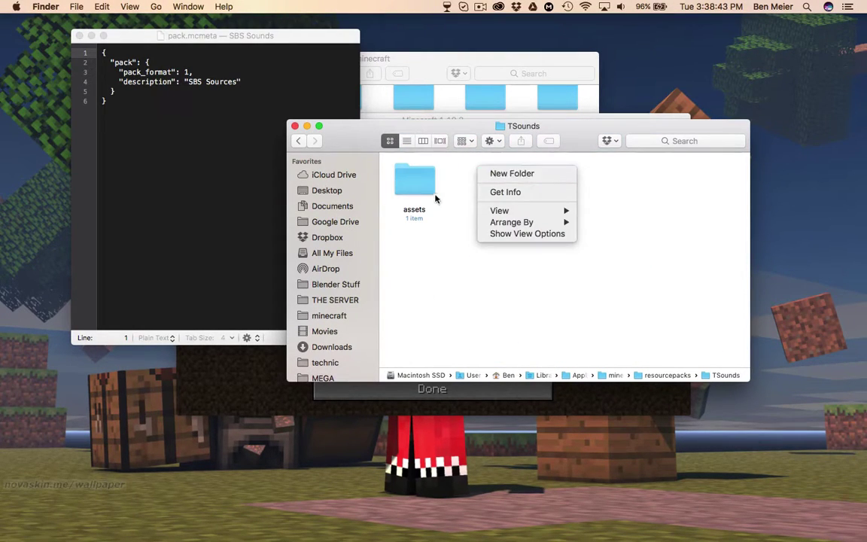
left_click(448, 200)
left_click(182, 80)
left_click(87, 6)
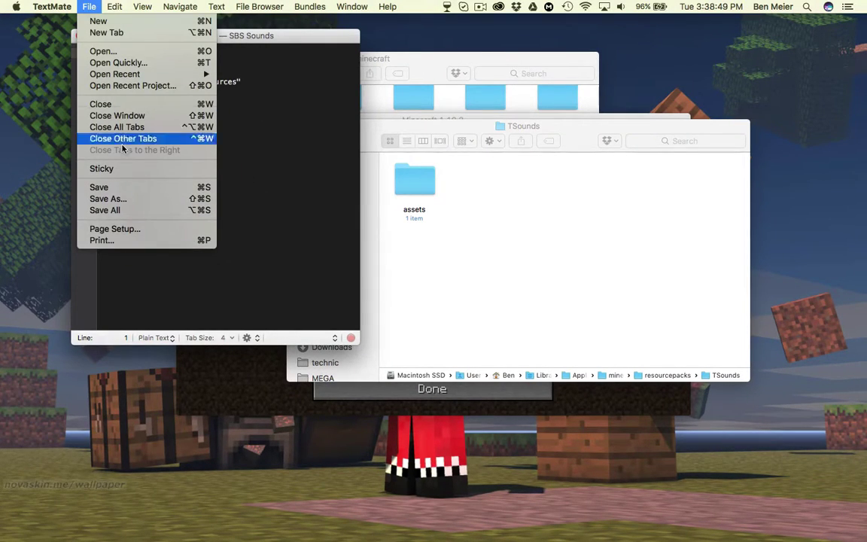
- Start a new TextMate document with the opening '{' and '"pack": {' lines
mouse_move(114, 6)
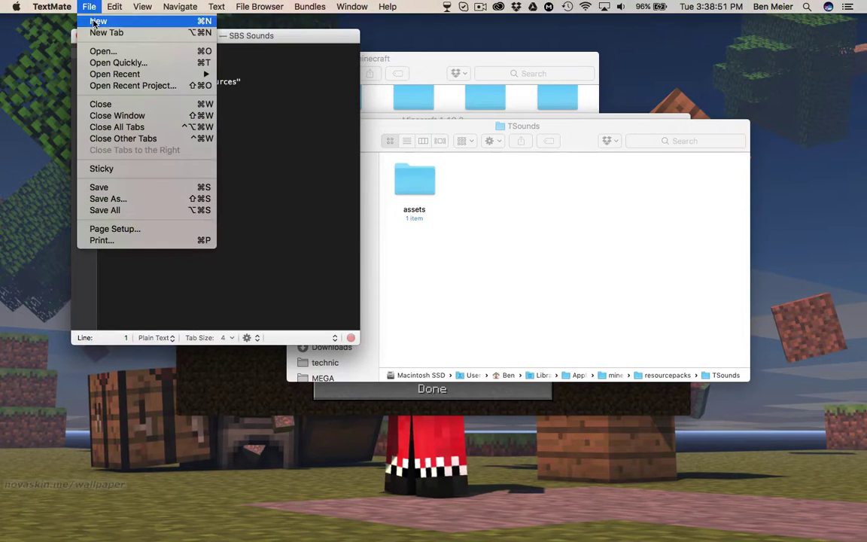
left_click(96, 22)
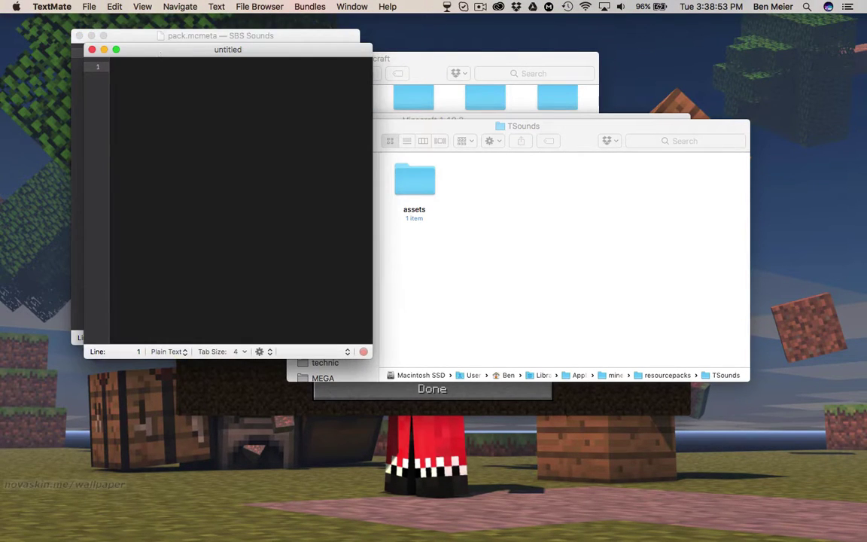
type("{")
left_click_drag(192, 58, 189, 79)
key("Return")
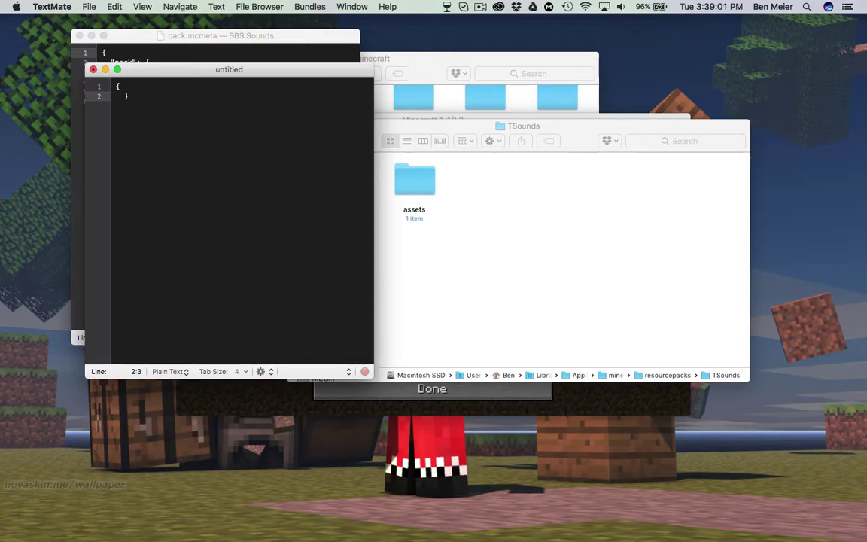
type("\"pack\": {")
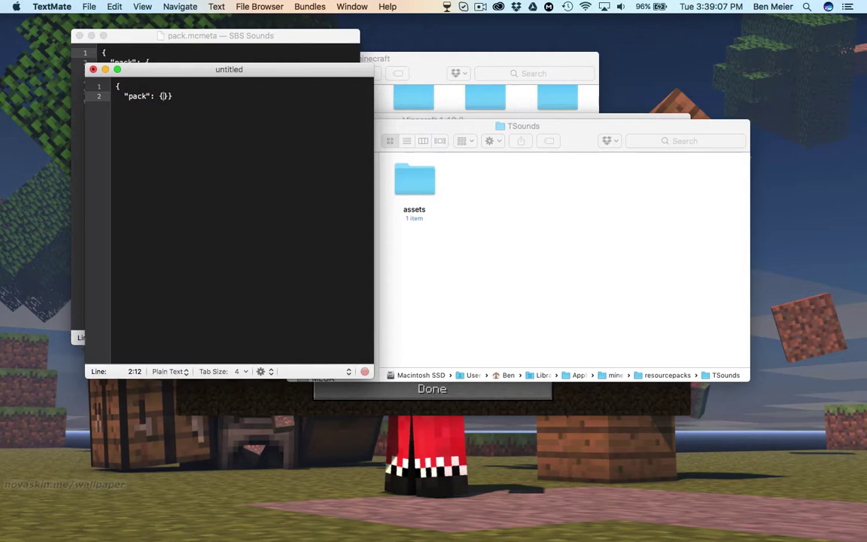
key("Return")
left_click_drag(189, 73, 183, 119)
- Add "pack_format": 1 and "description": "Tutorial for sounds pack" inside the pack object
key("Tab")
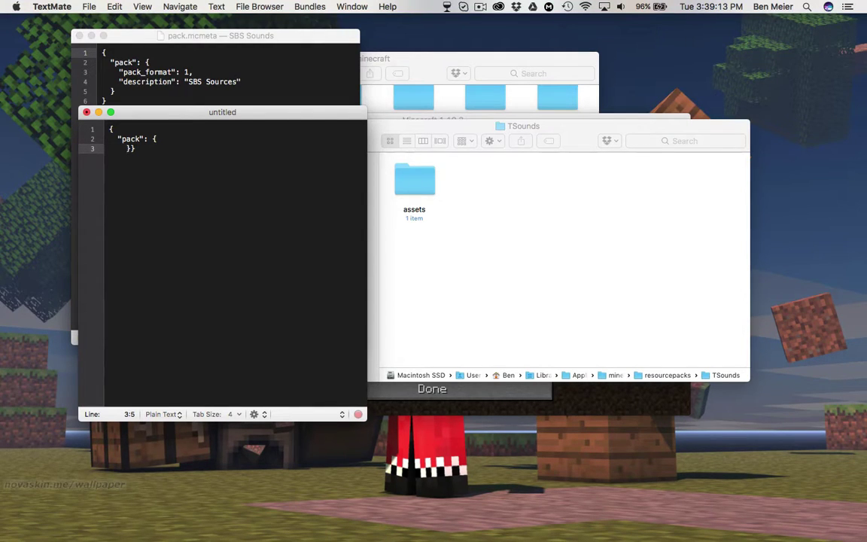
type("\"pack\"")
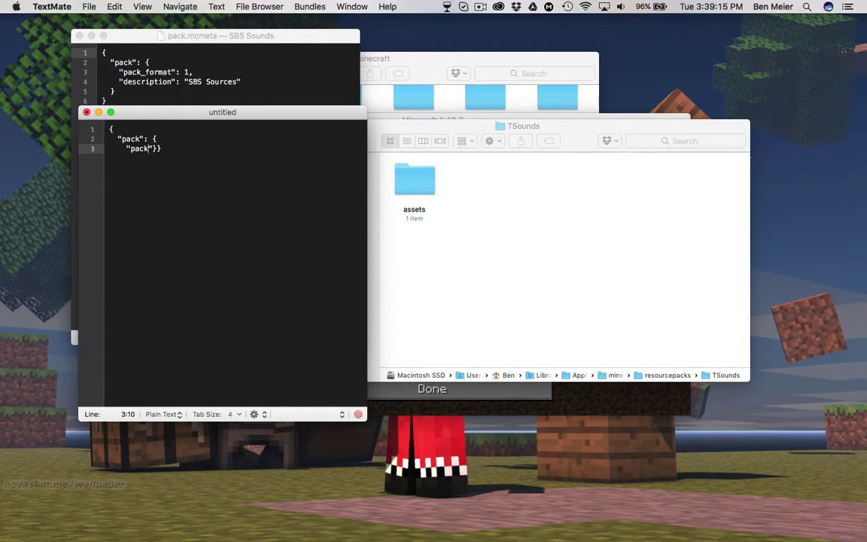
type("_format\": 1")
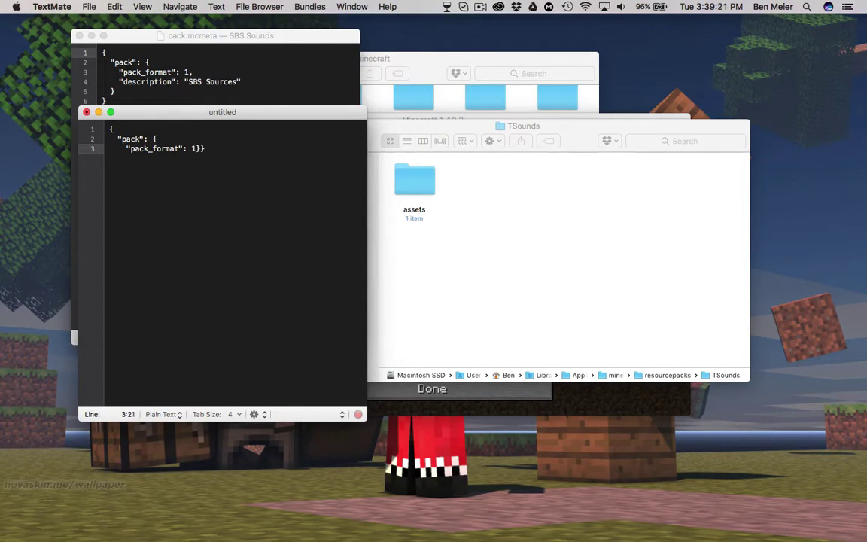
type(",")
key("Return")
type("\"descip")
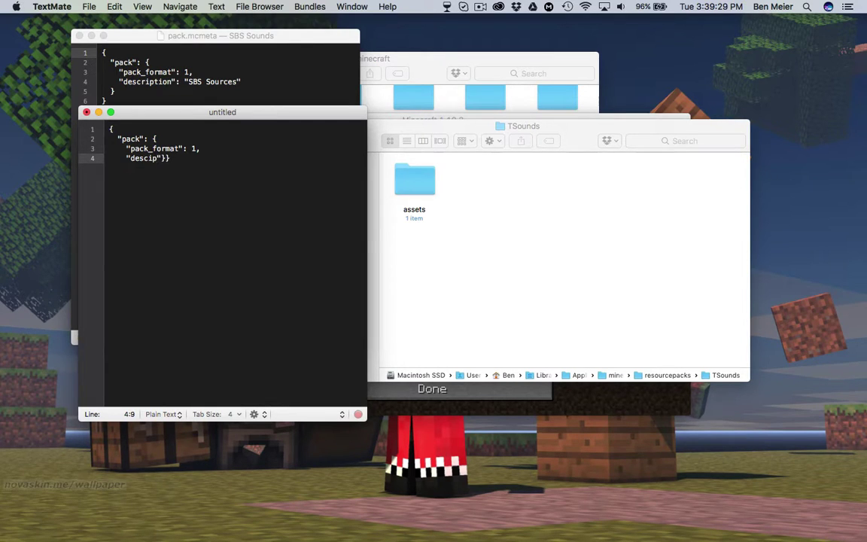
key("BackSpace")
key("BackSpace")
type("ription")
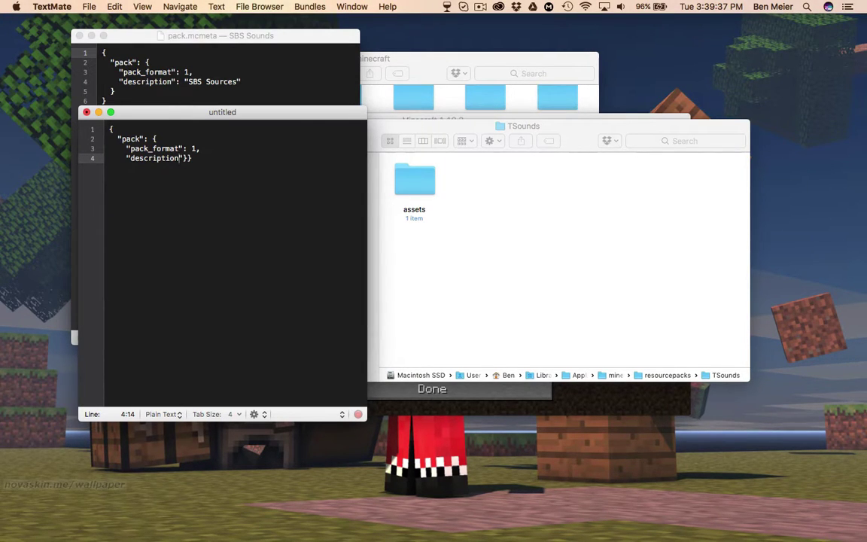
type(": \"")
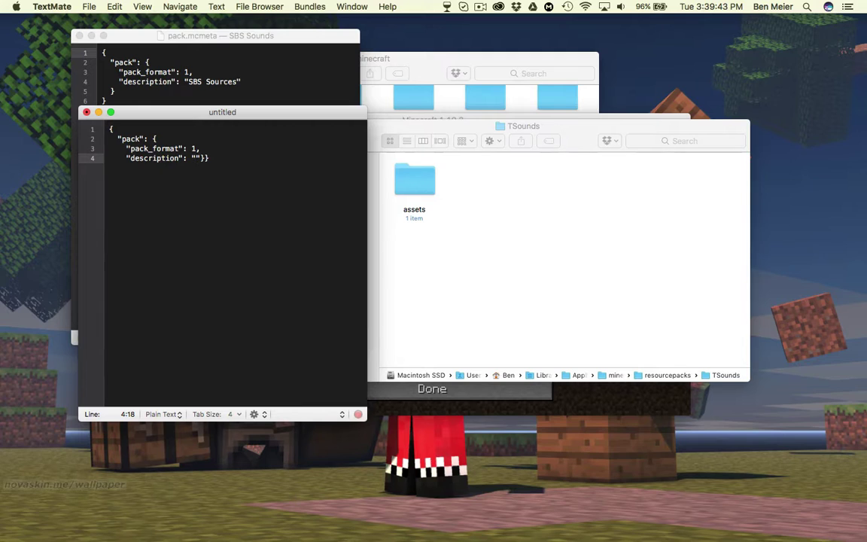
type("Tutoria")
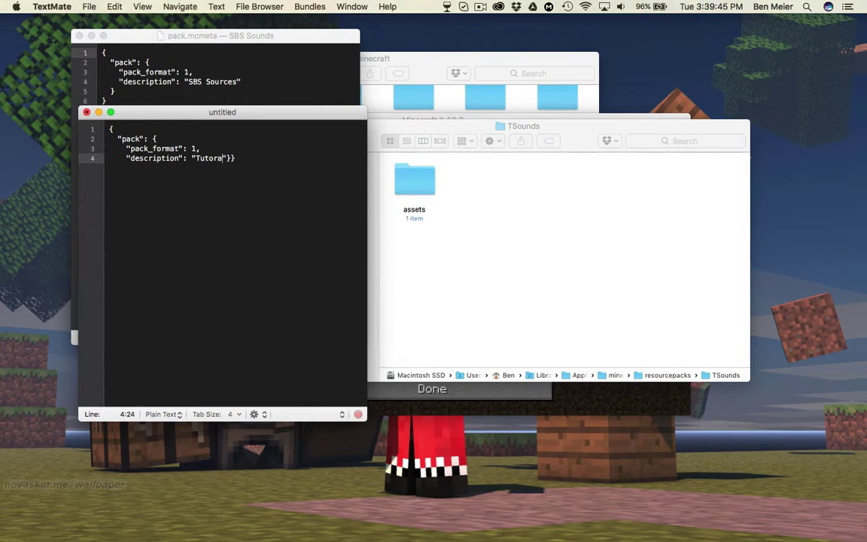
type("l")
key("BackSpace")
key("BackSpace")
type("ial for sounds ")
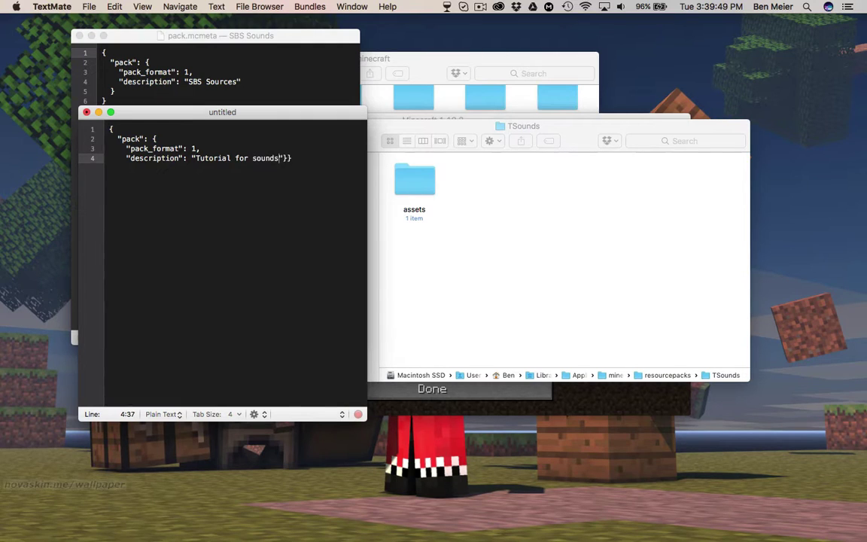
type("pack")
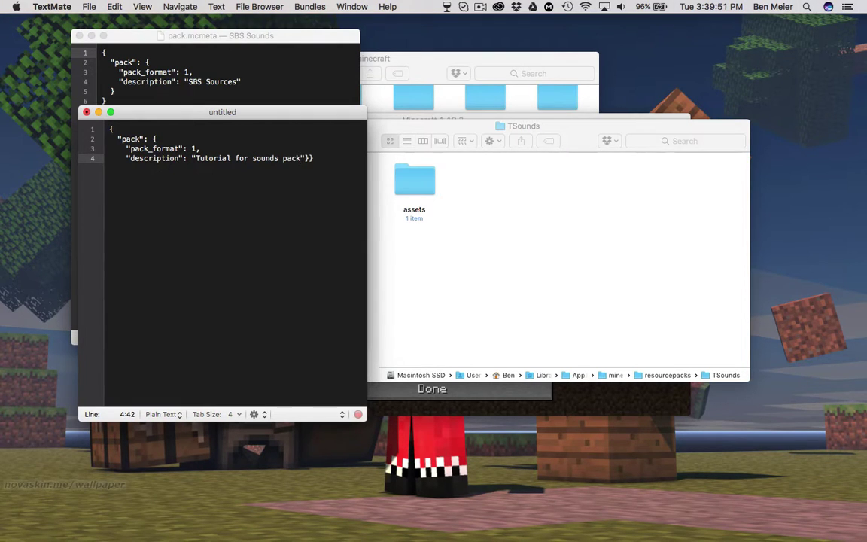
- Put both closing braces on their own lines, with no indent before the last
key("Return")
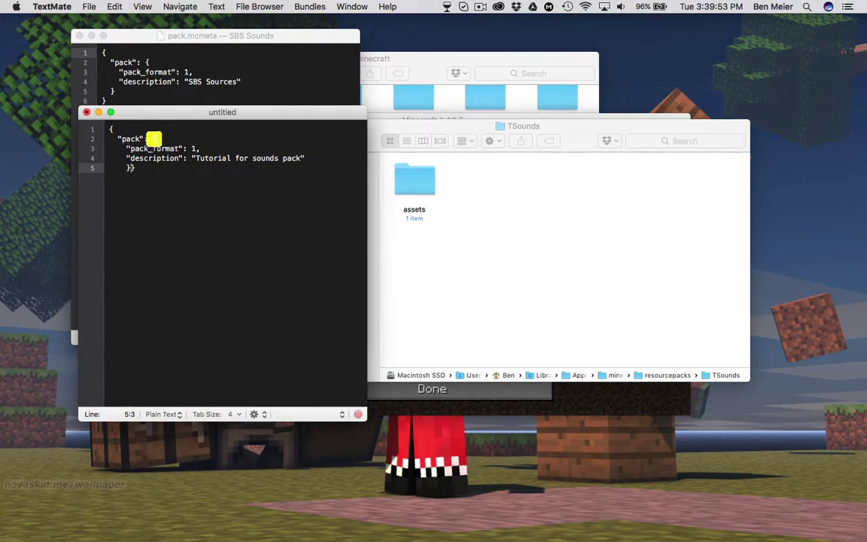
key("Return")
key("BackSpace")
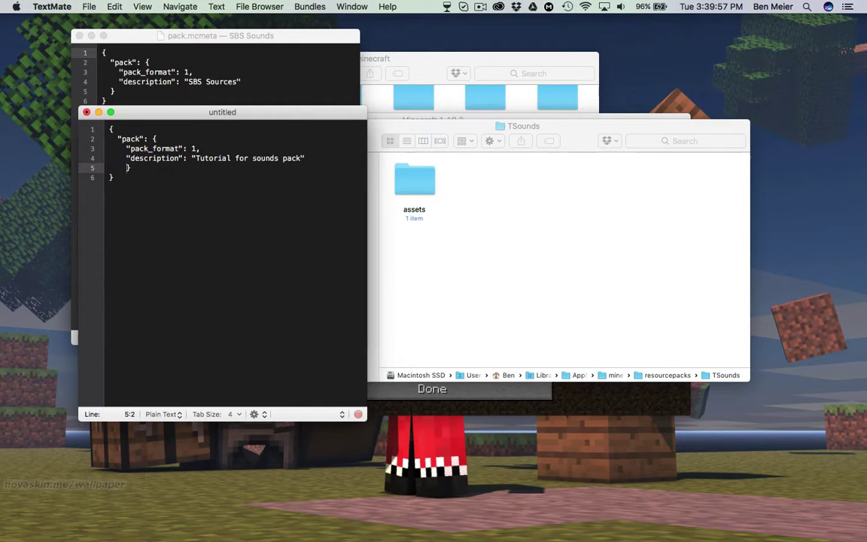
key("Right")
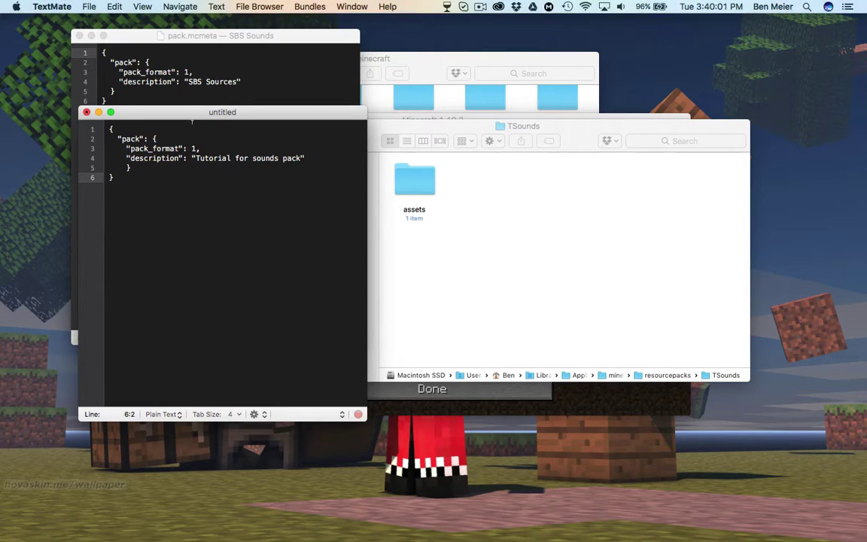
- Save the document under the name pack.mcmeta
left_click(114, 7)
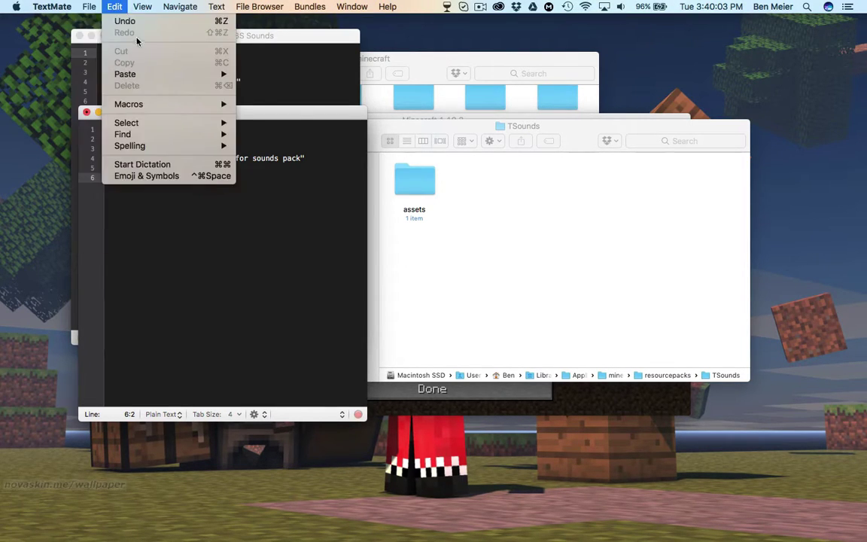
left_click(108, 198)
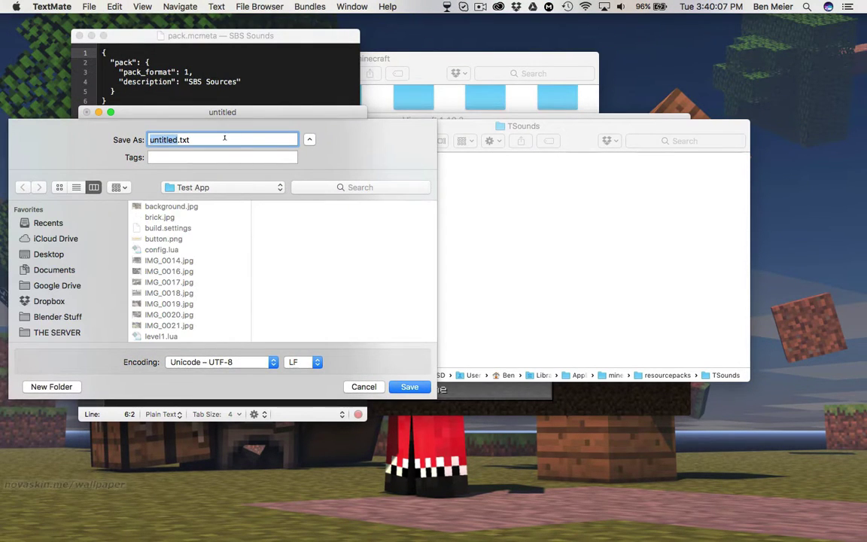
left_click(196, 140)
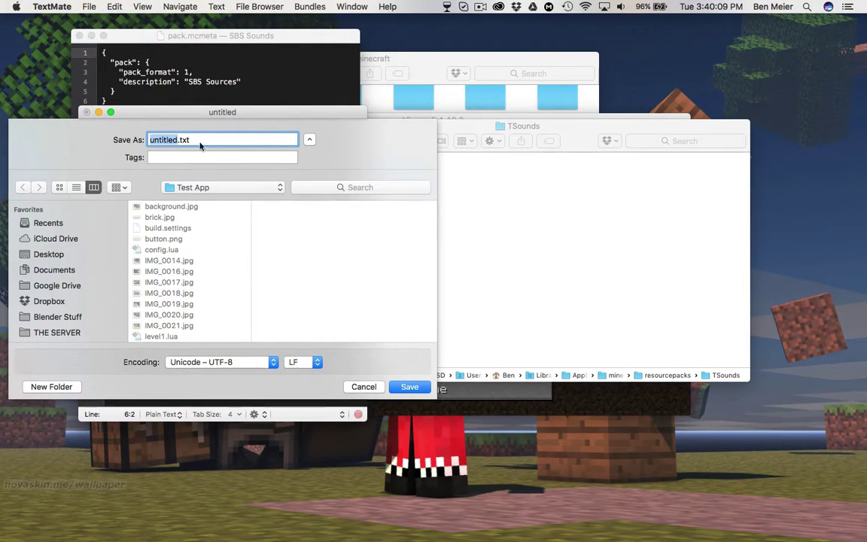
key("BackSpace")
key("BackSpace")
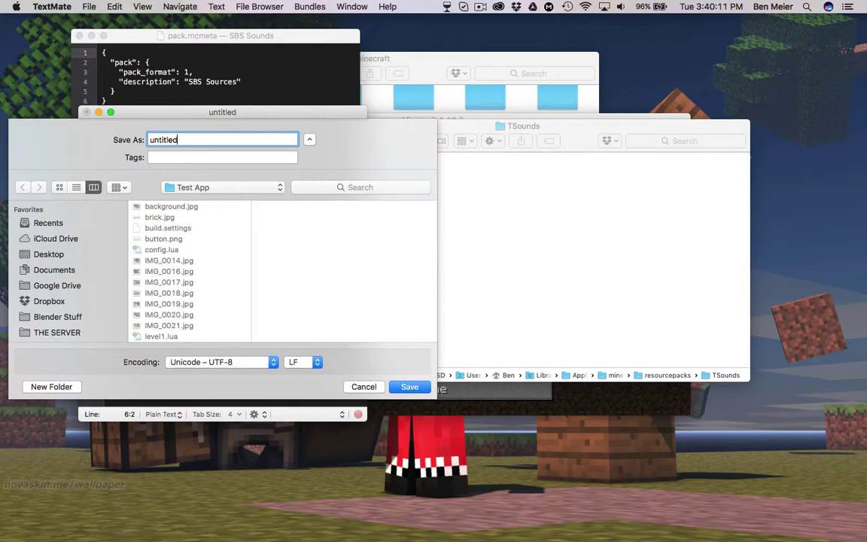
key("BackSpace")
key("BackSpace")
key("BackSpace")
type("pack.mcmeta")
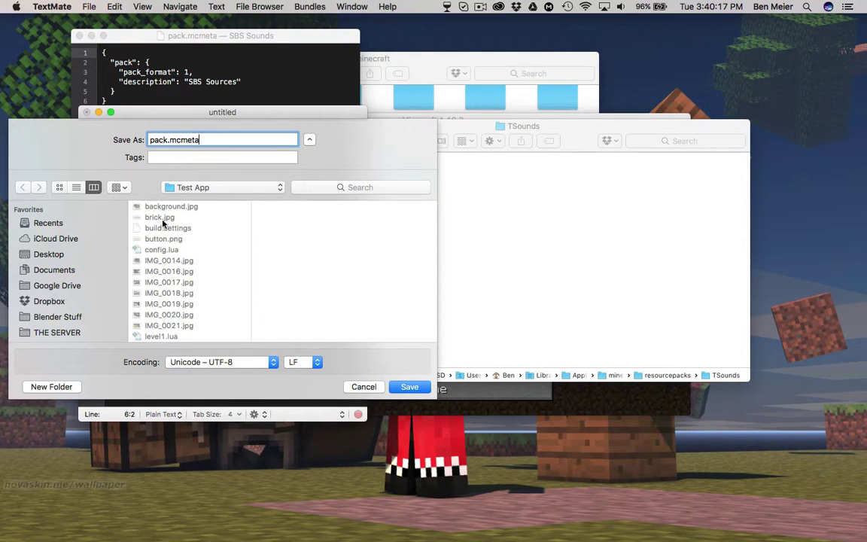
- Choose minecraft/resourcepacks/TSounds as the location and complete the save
scroll(60, 297, "down", 2)
left_click(52, 335)
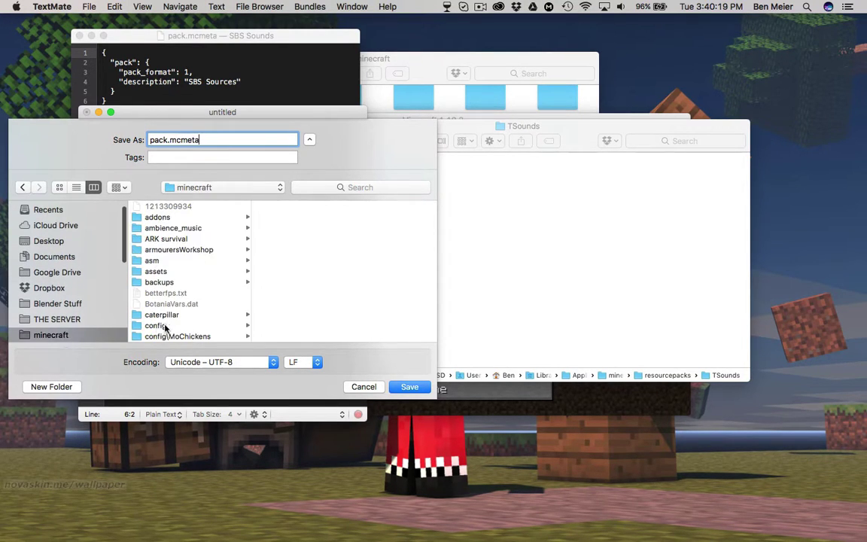
scroll(169, 324, "down", 5)
scroll(174, 321, "down", 8)
scroll(173, 321, "down", 8)
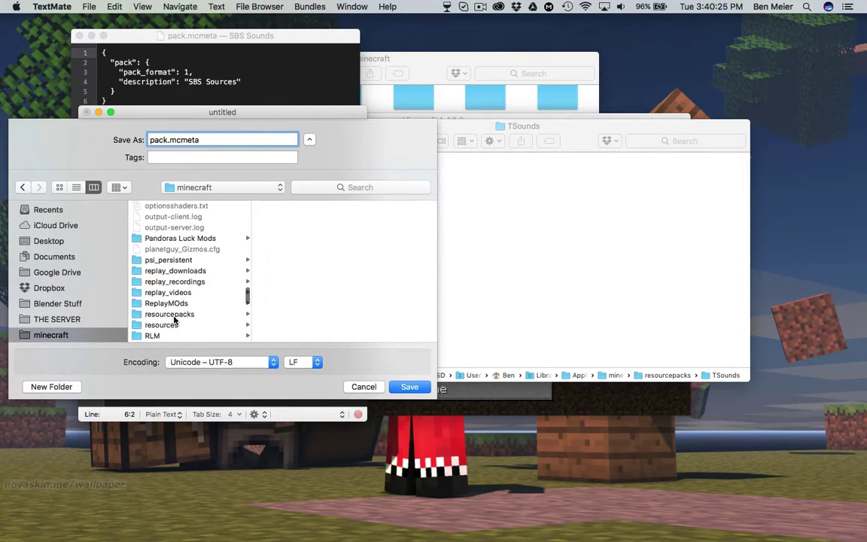
left_click(170, 314)
scroll(290, 328, "down", 1)
scroll(289, 327, "down", 6)
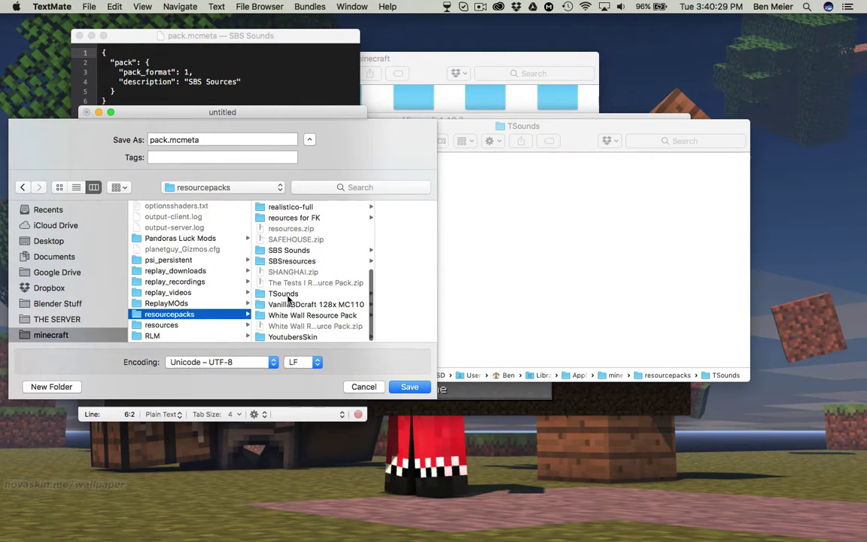
left_click(288, 298)
key("Return")
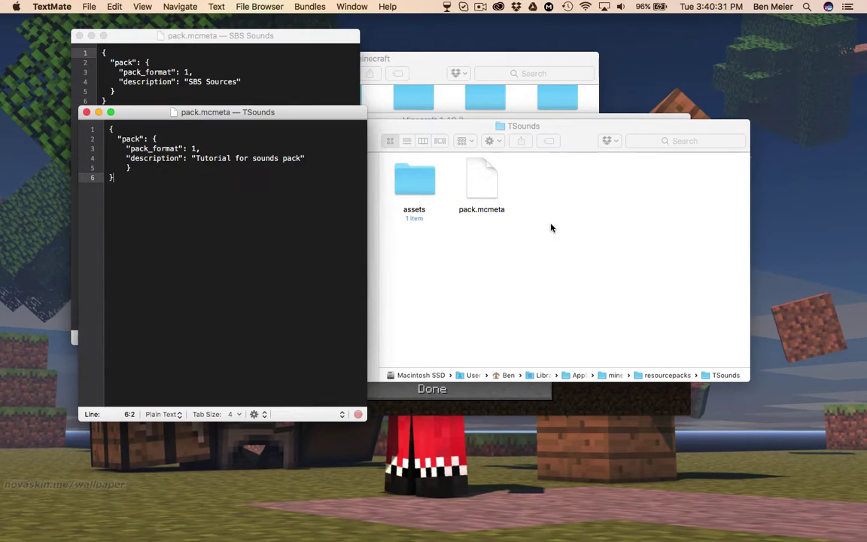
- Close both pack.mcmeta documents and open TSounds' assets/minecraft folder in Finder
left_click(85, 112)
left_click(79, 35)
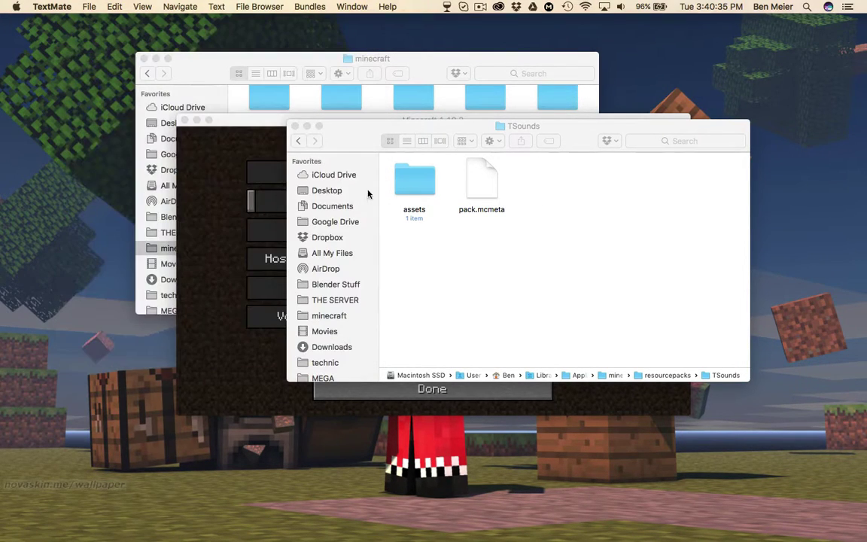
double_click(403, 179)
double_click(403, 179)
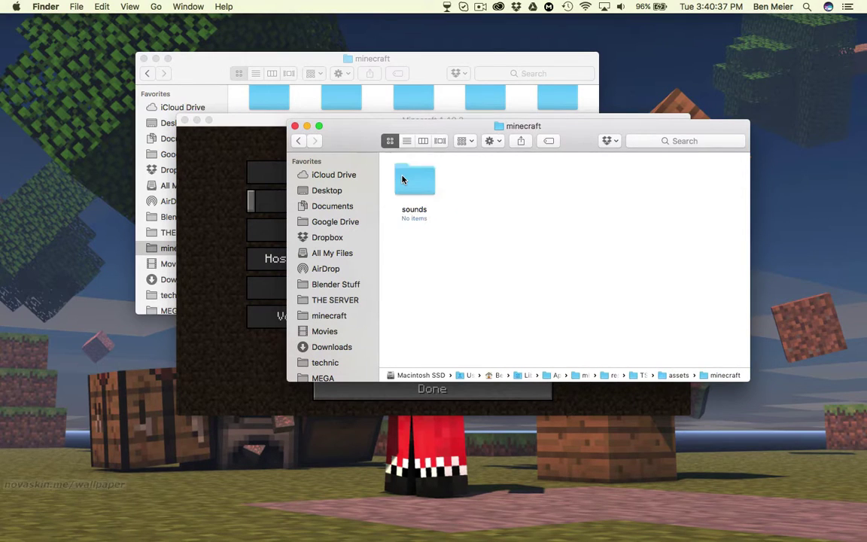
left_click(403, 179)
left_click(481, 213)
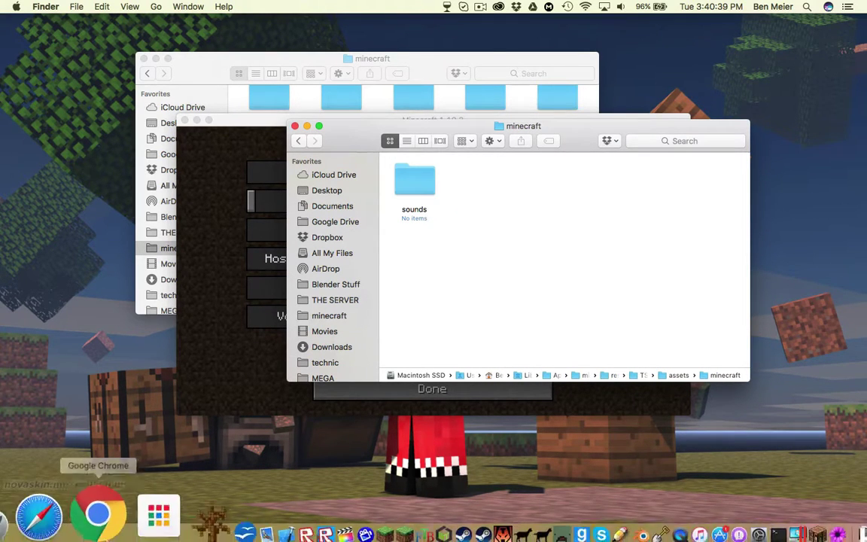
left_click(81, 531)
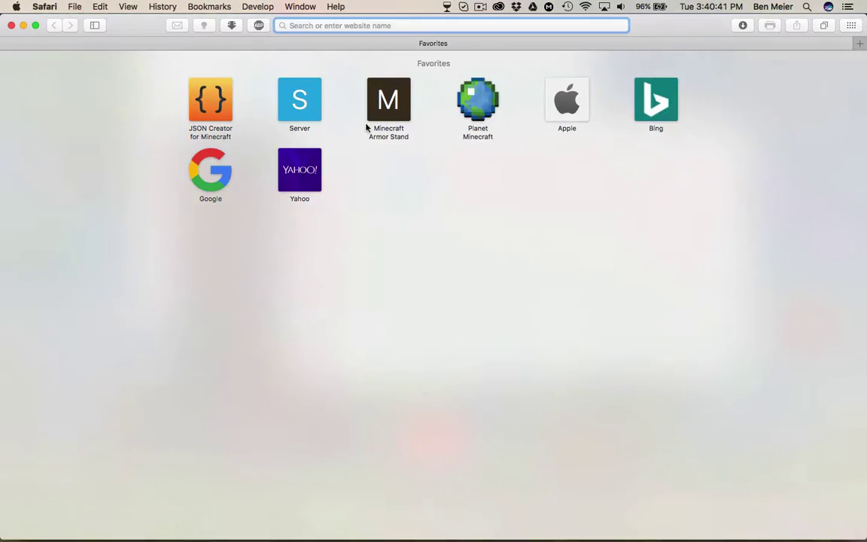
- Enter media.io in Safari's address bar and load the site
type("media.")
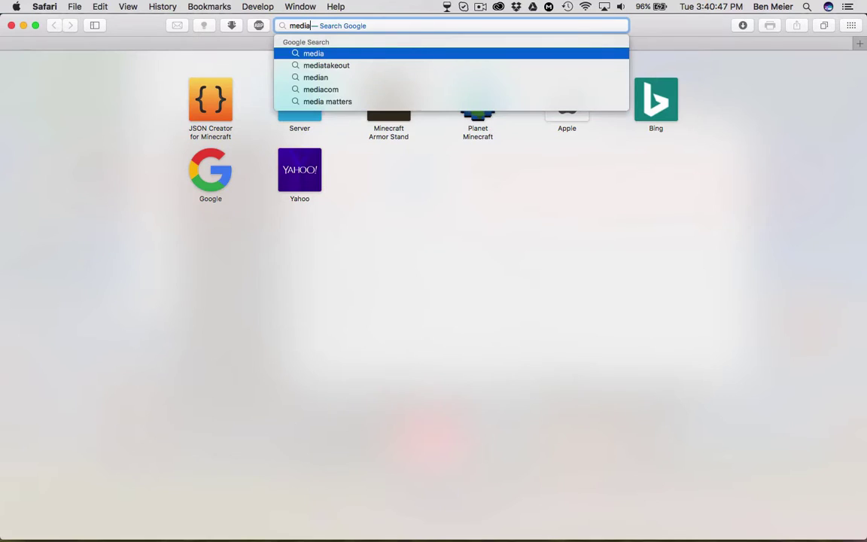
type("io")
key("Return")
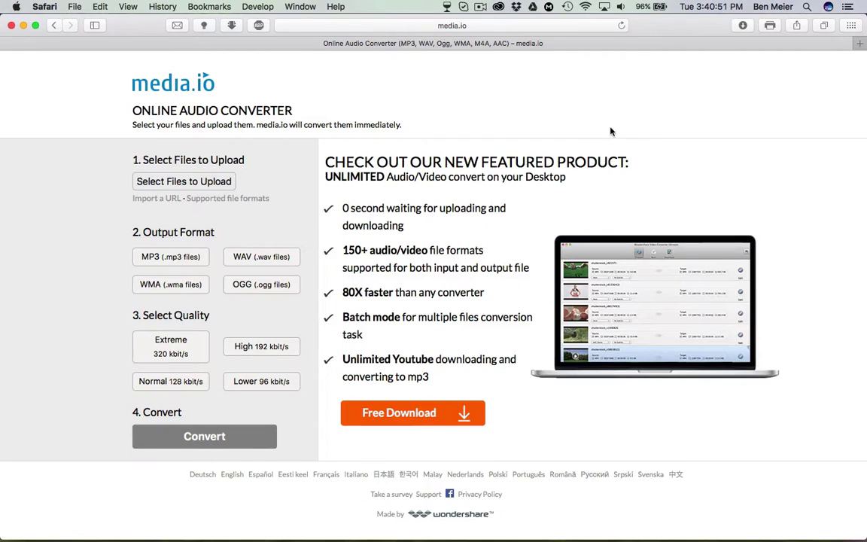
- Upload the 7 MB song MP3 from Downloads to media.io and start converting it
left_click(226, 183)
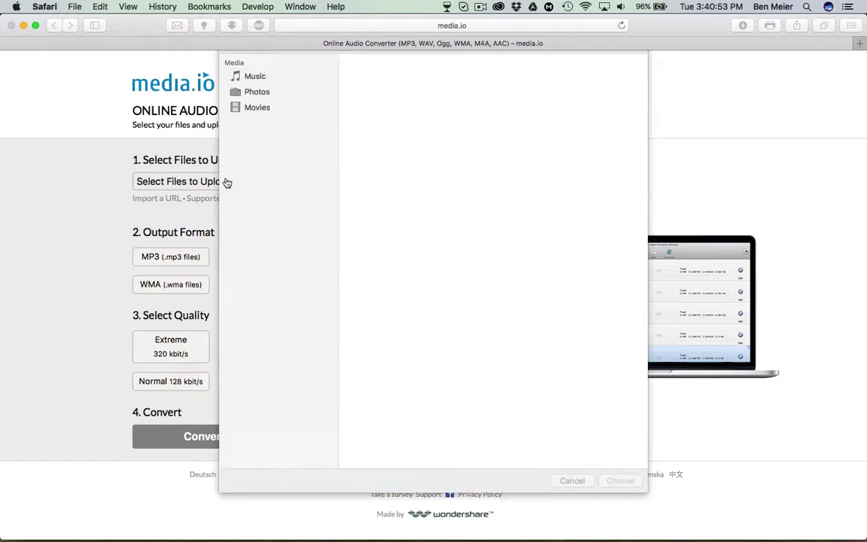
left_click(572, 500)
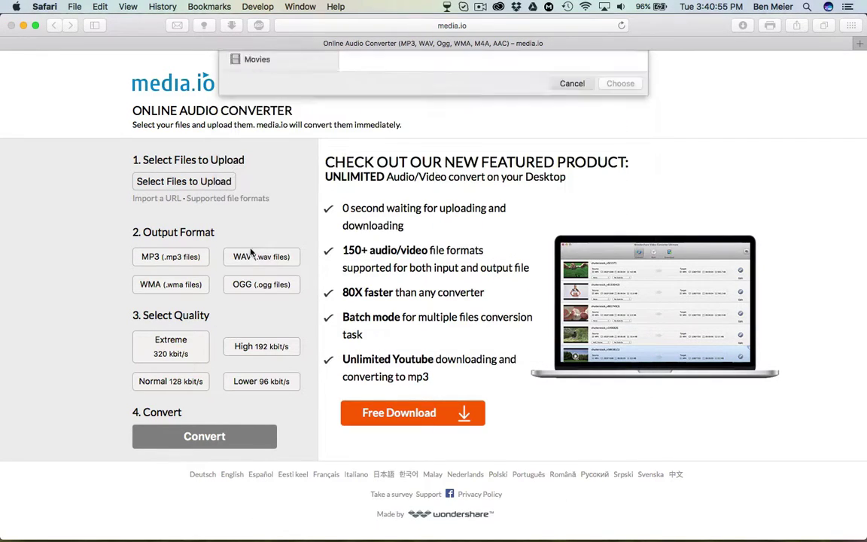
left_click(221, 184)
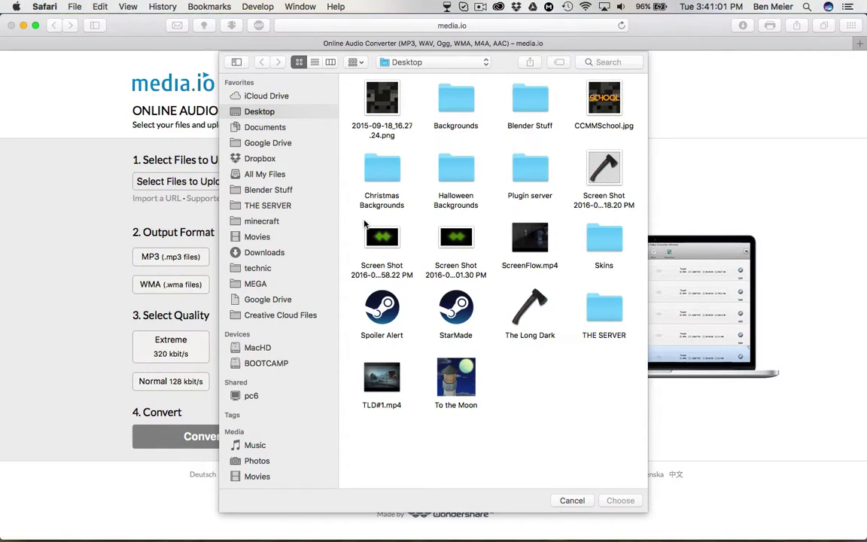
left_click(260, 253)
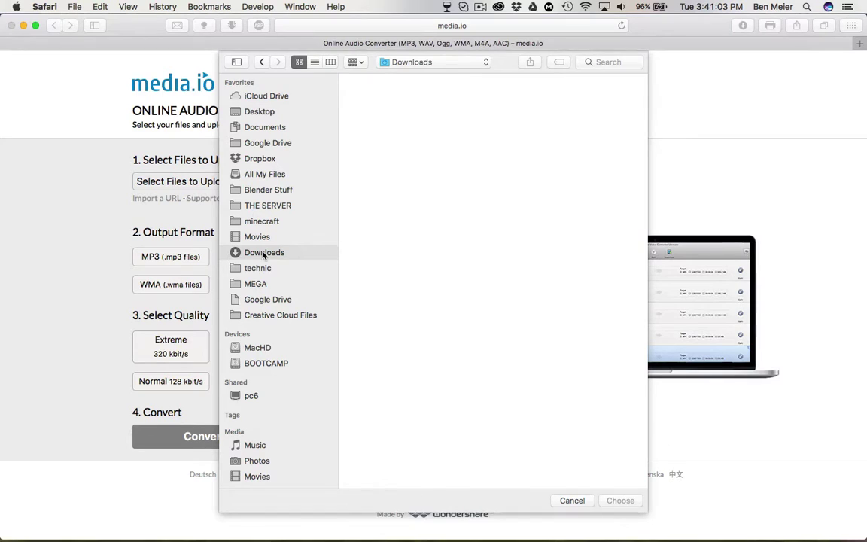
scroll(433, 388, "down", 10)
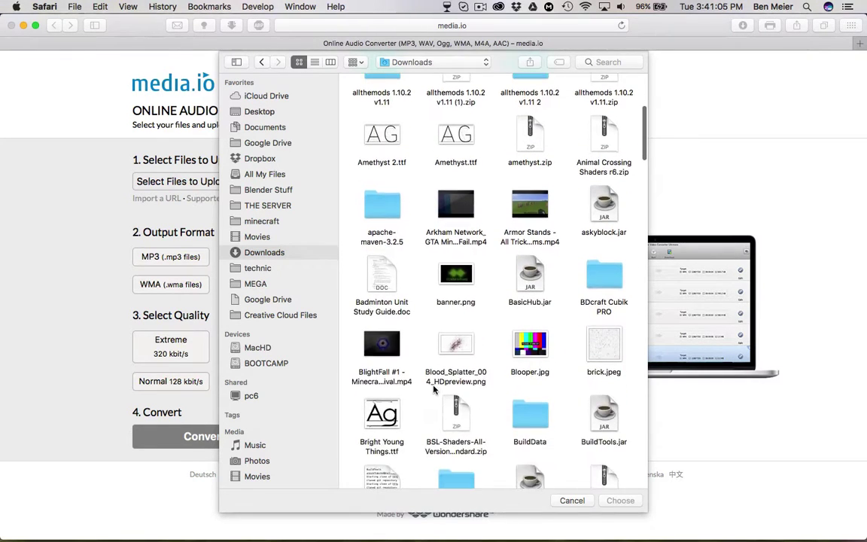
scroll(433, 388, "down", 7)
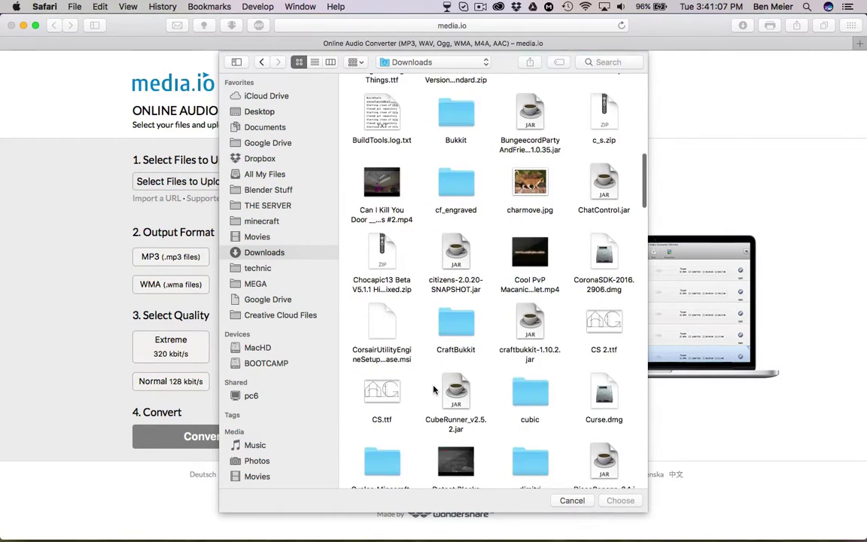
right_click(441, 386)
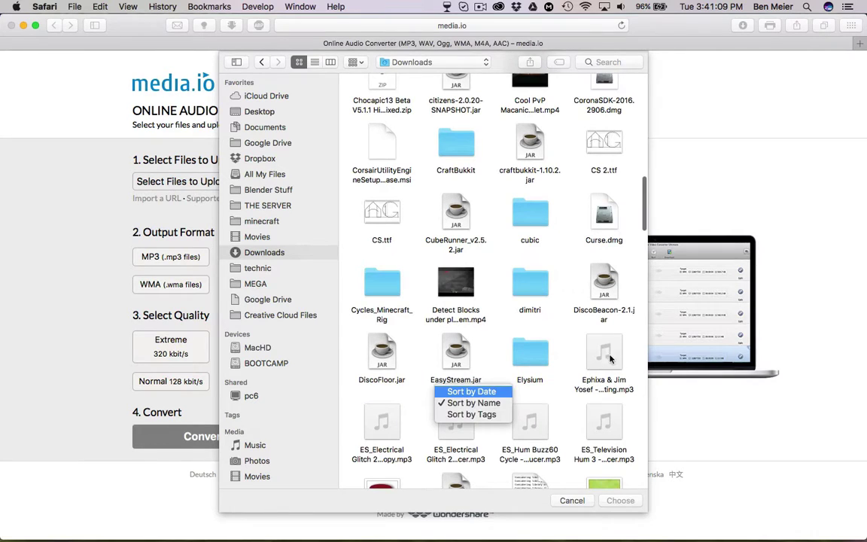
left_click(594, 364)
left_click(595, 363)
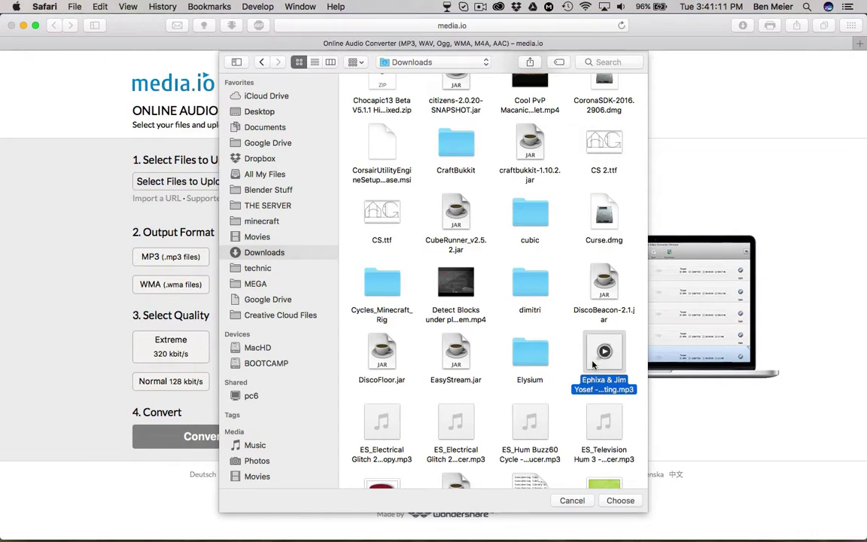
left_click(621, 500)
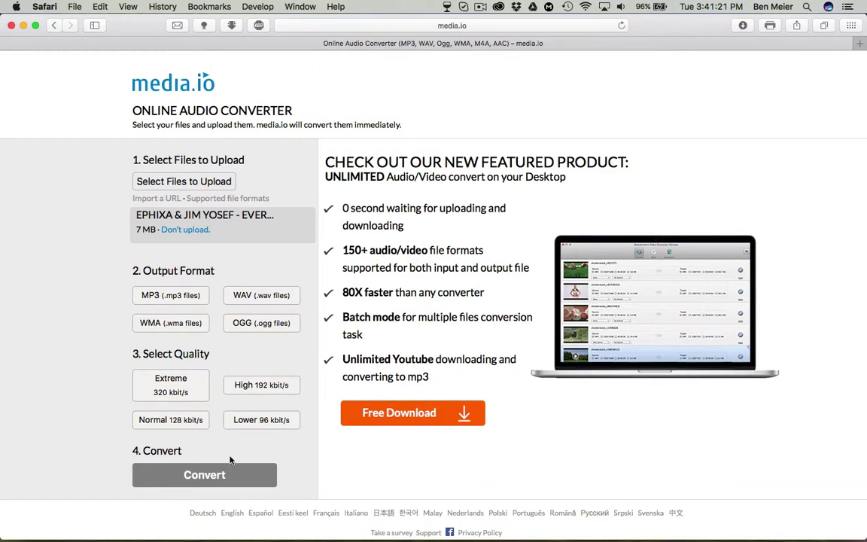
left_click(222, 477)
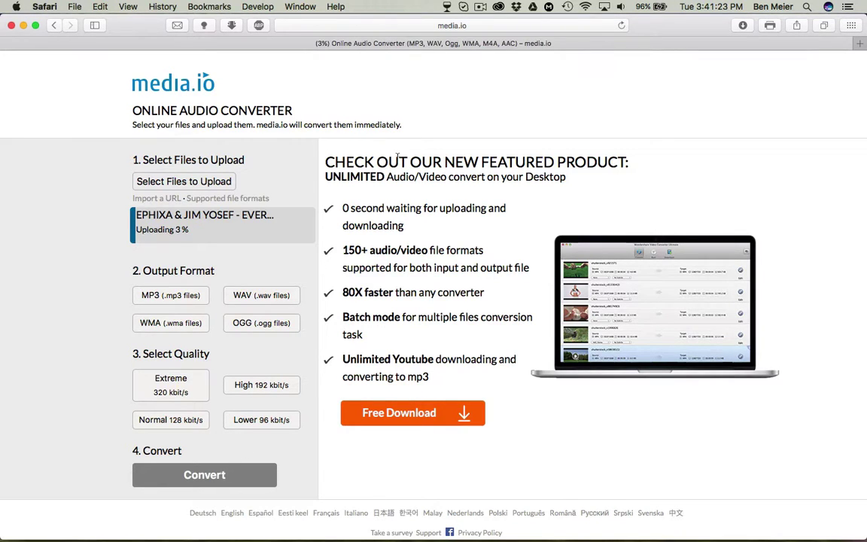
- Open a new Safari tab and go to jsoneditoronline.org from the 'jsoned' suggestion
left_click(860, 48)
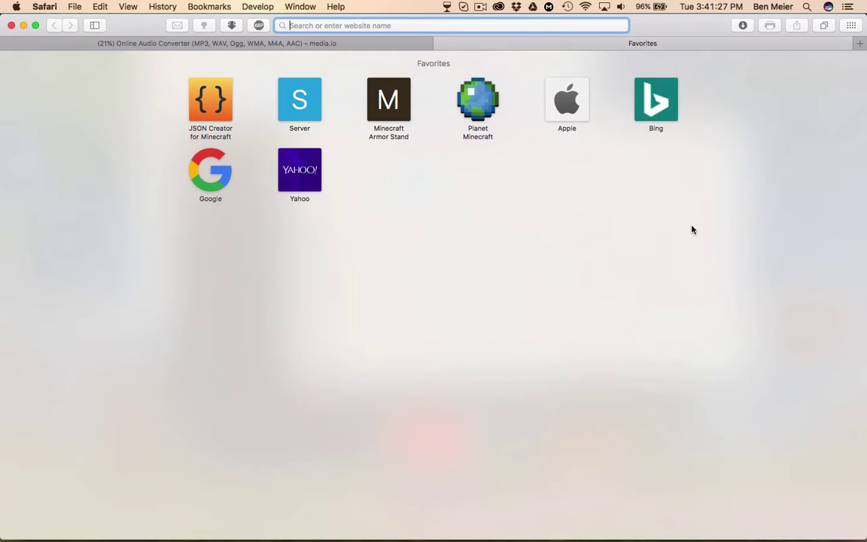
left_click(440, 43)
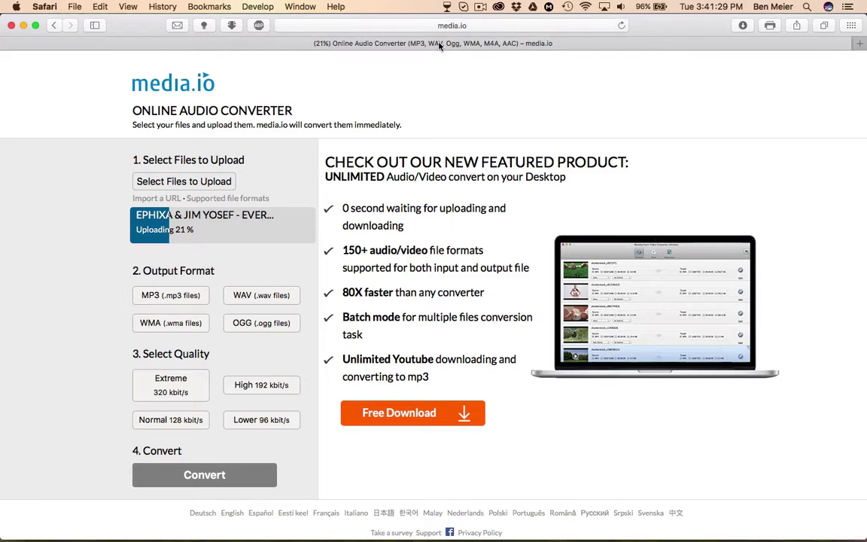
left_click(860, 46)
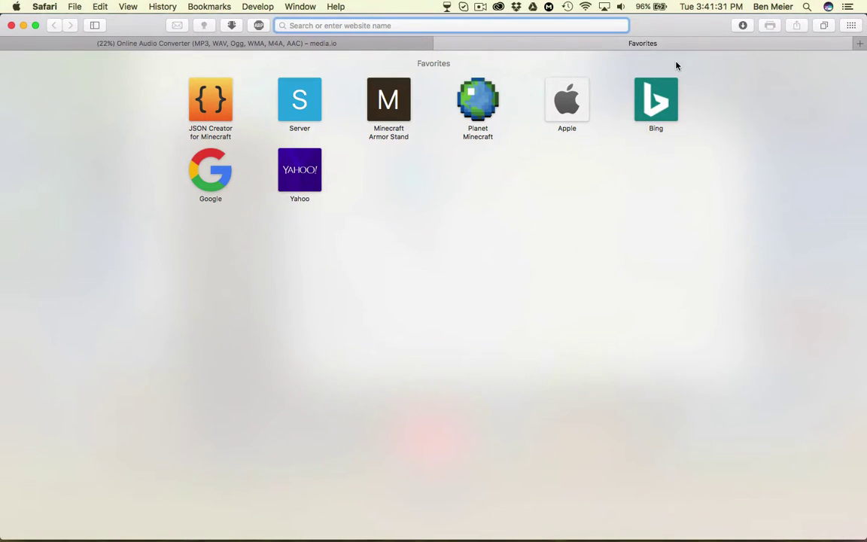
type("jsom")
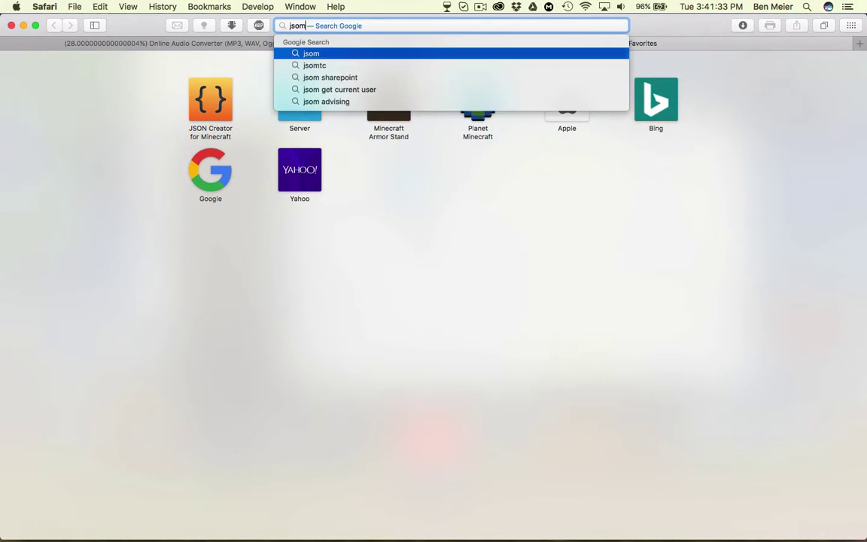
key("BackSpace")
type("ned")
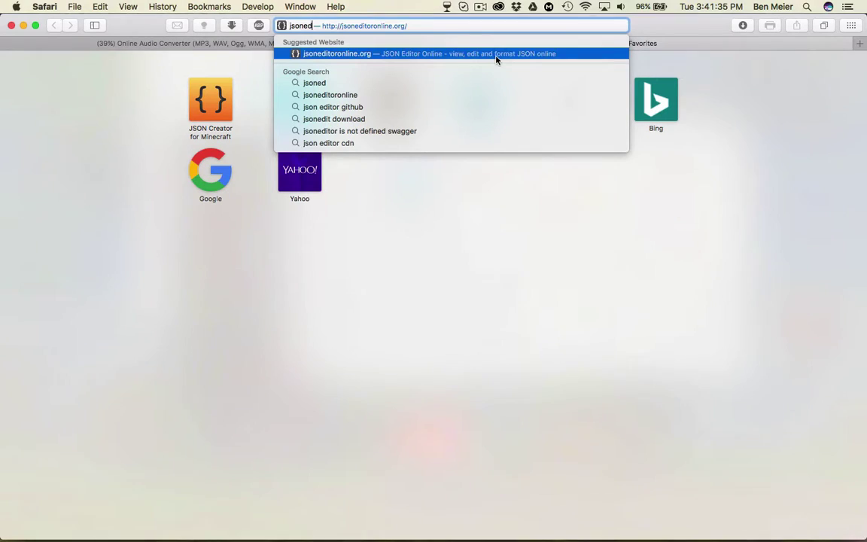
key("BackSpace")
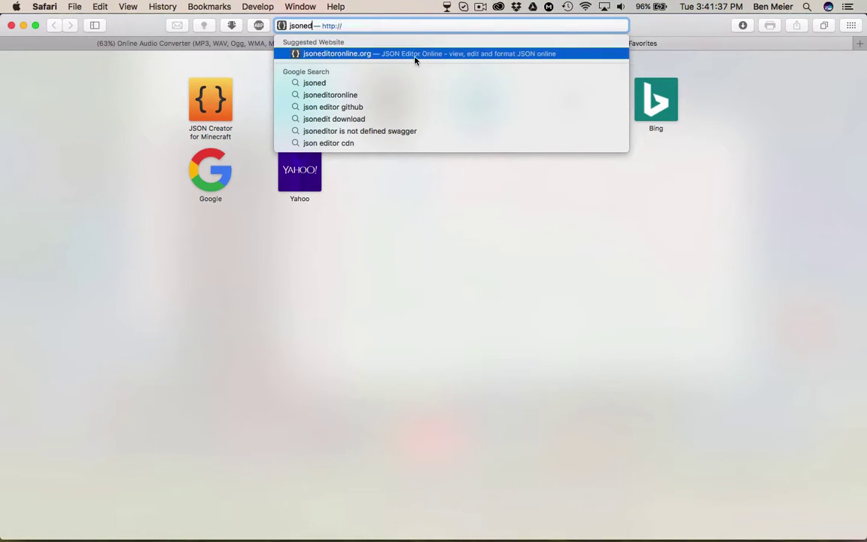
left_click(393, 55)
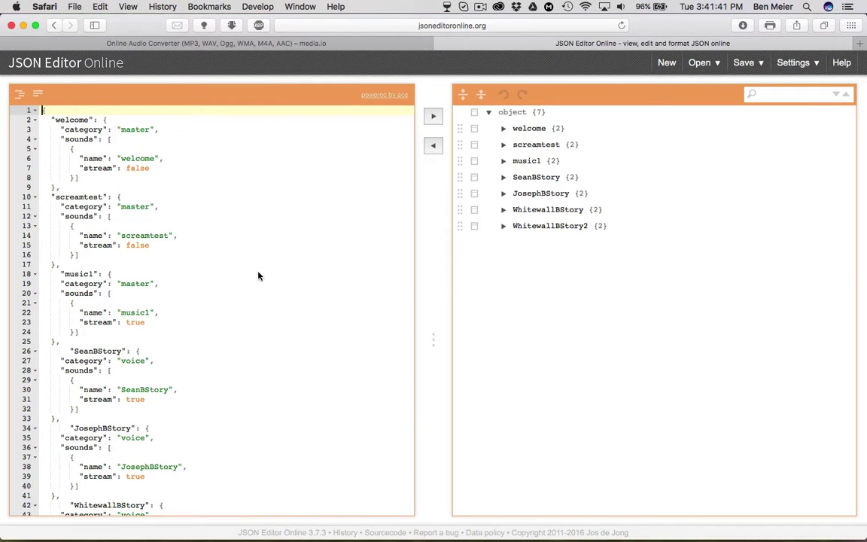
scroll(231, 243, "down", 5)
left_click_drag(107, 503, 76, 290)
left_click(104, 510)
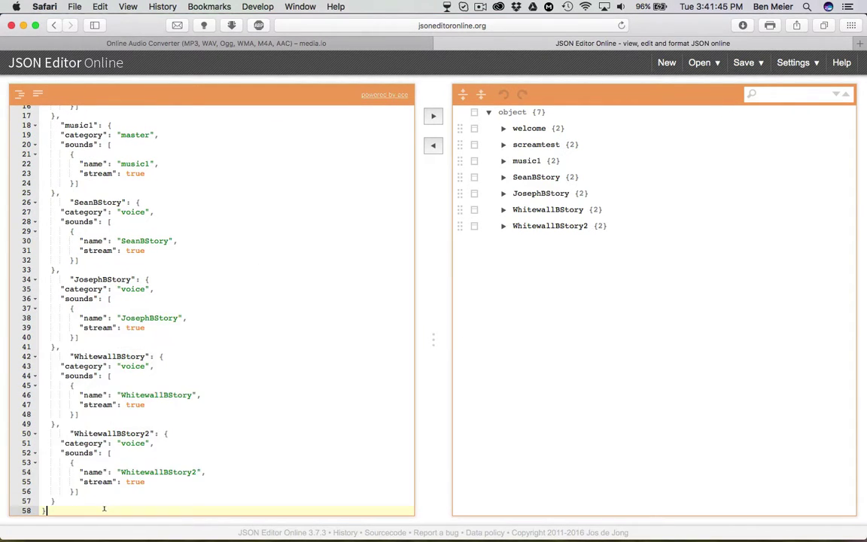
left_click(667, 62)
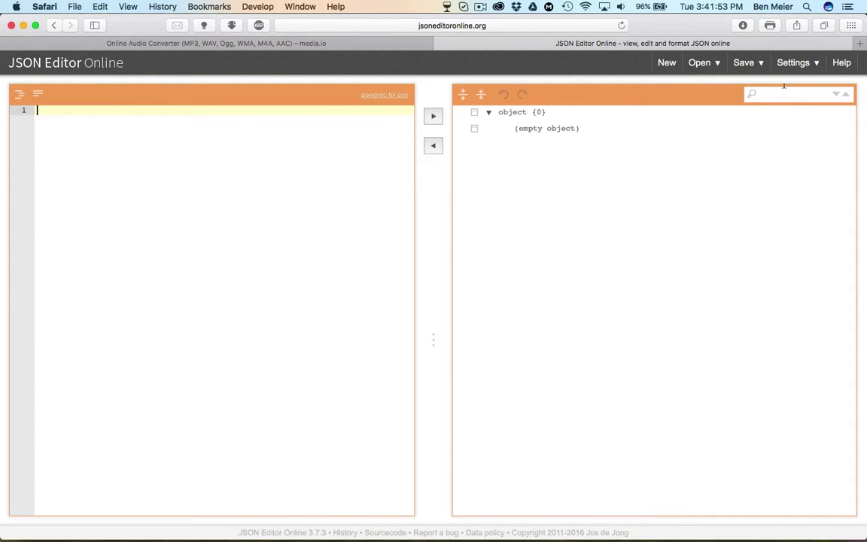
left_click(702, 62)
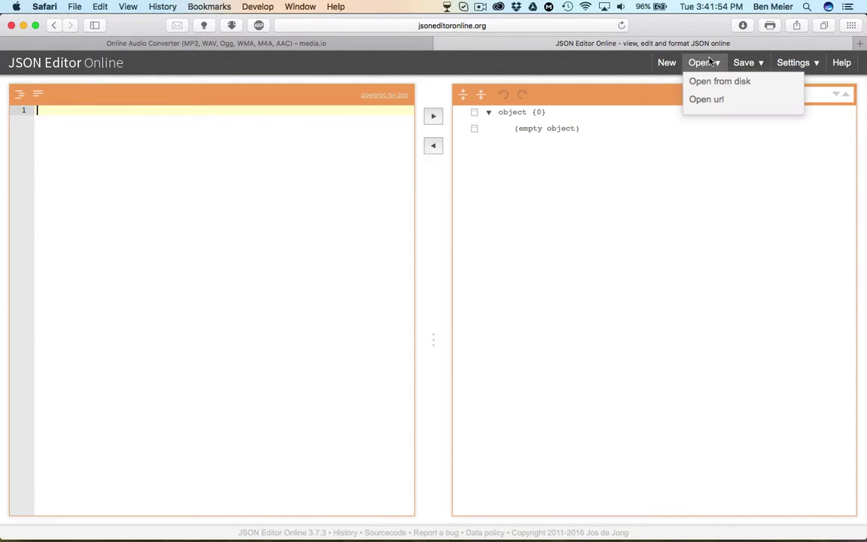
left_click(713, 100)
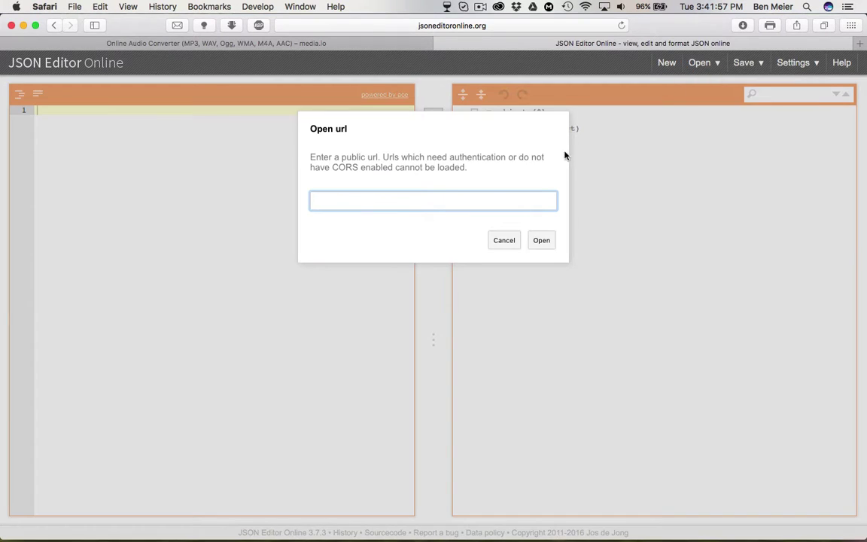
left_click(505, 240)
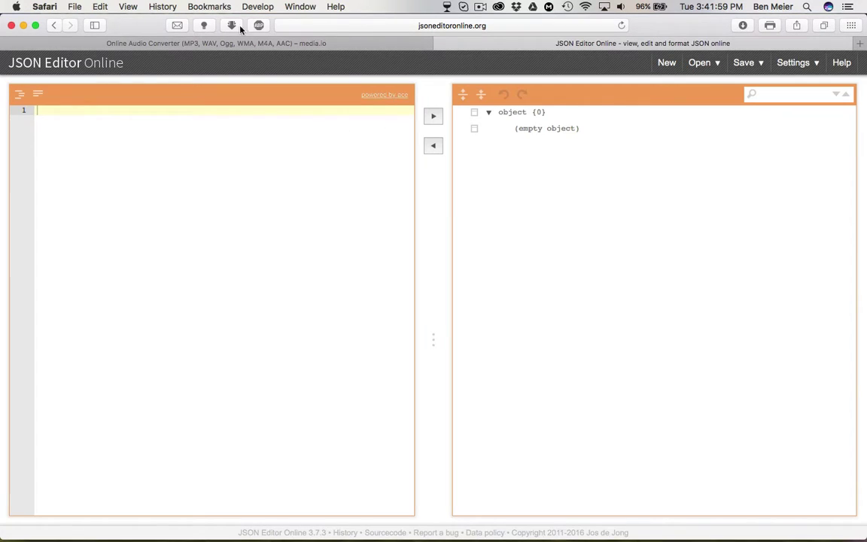
left_click(55, 27)
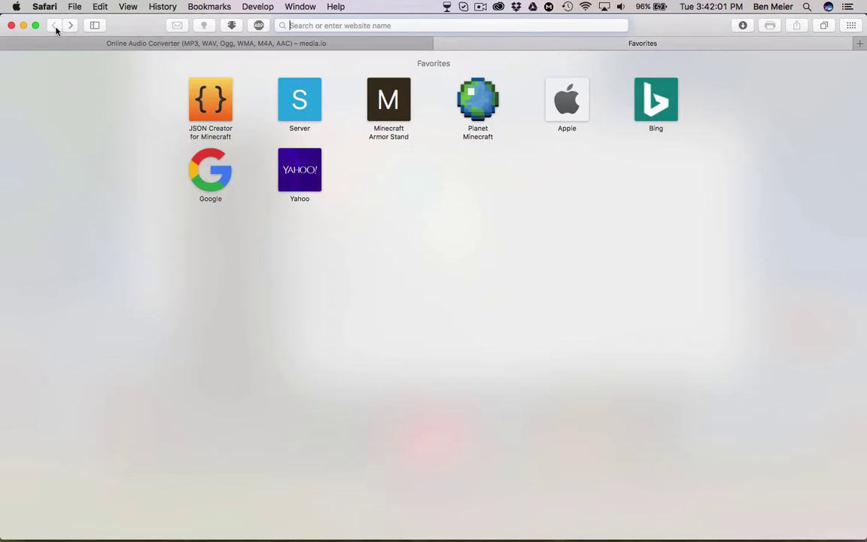
left_click(68, 26)
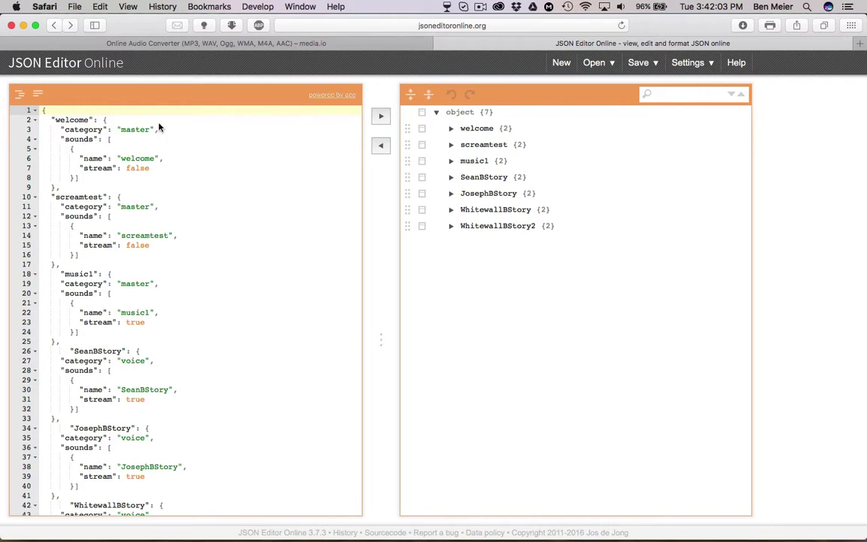
scroll(255, 238, "down", 3)
scroll(256, 238, "up", 3)
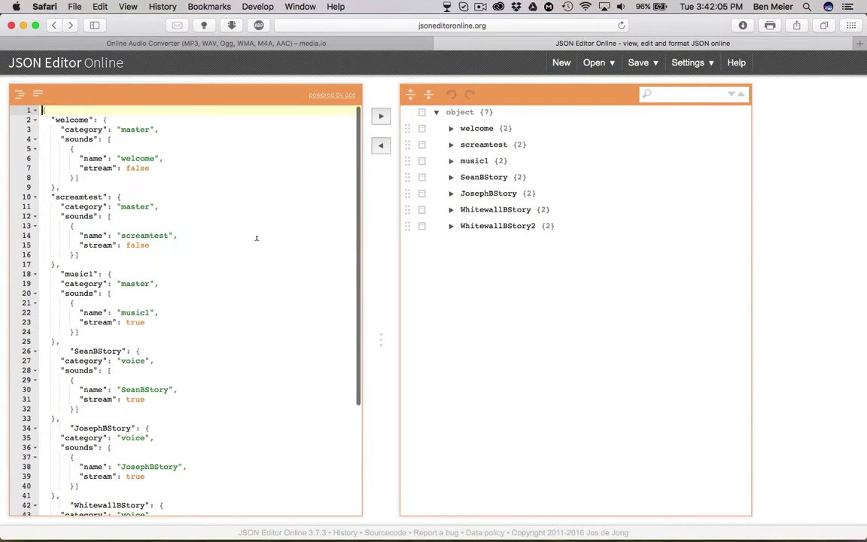
scroll(256, 239, "down", 5)
scroll(256, 238, "up", 5)
scroll(256, 238, "down", 5)
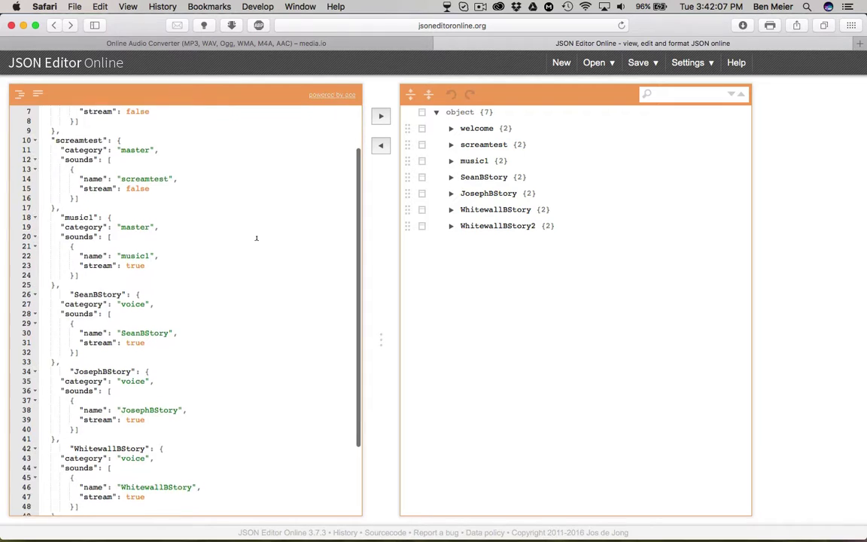
scroll(256, 239, "up", 2)
scroll(256, 238, "down", 2)
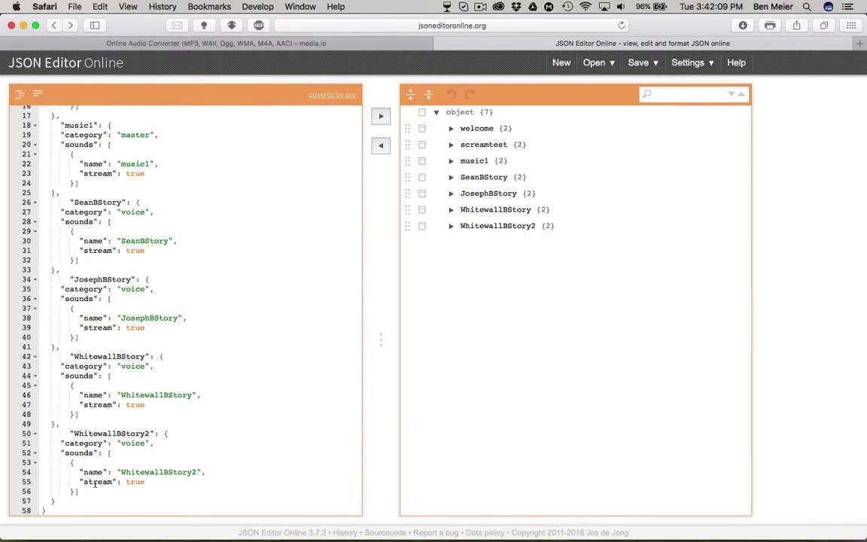
- Delete every entry after the welcome sound and close the object with '}'
left_click_drag(57, 511, 22, 196)
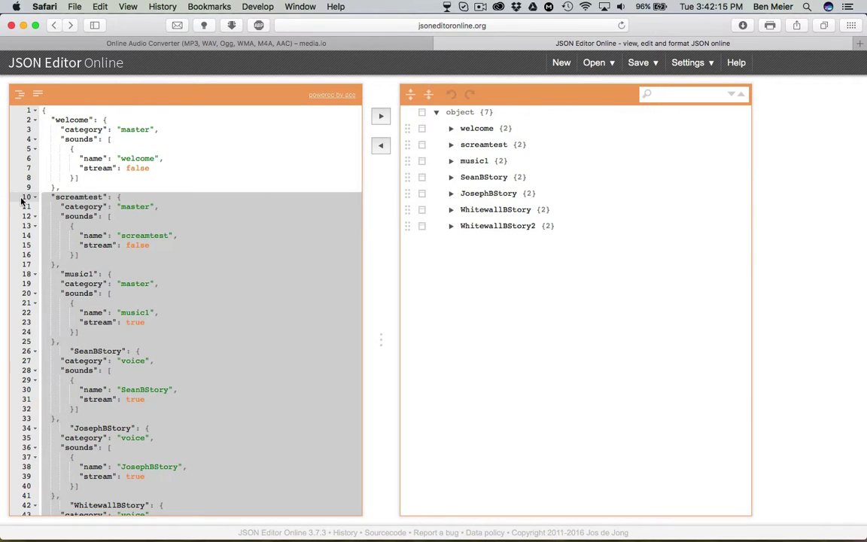
key("BackSpace")
key("BackSpace")
key("Return")
key("Return")
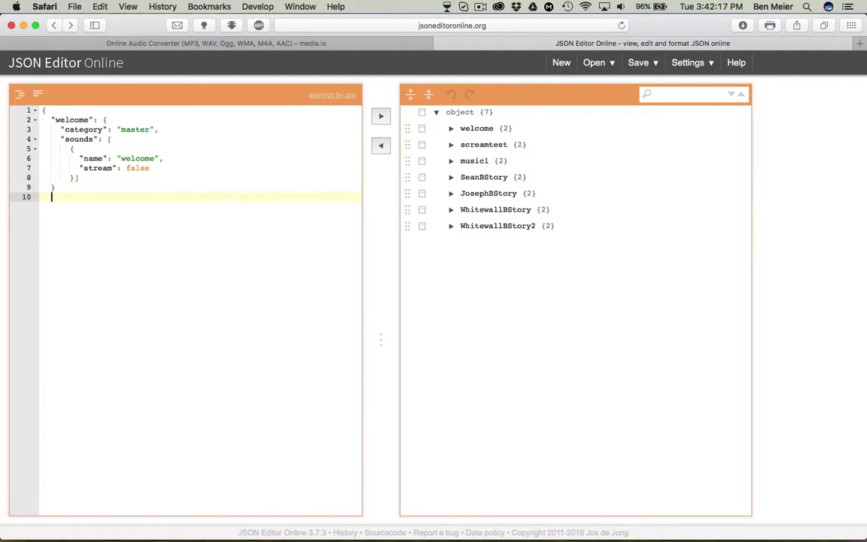
type("}")
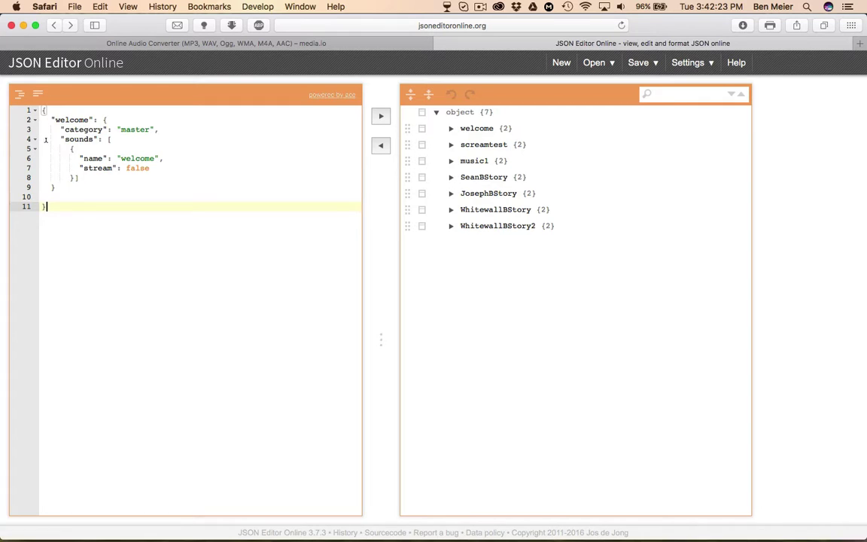
- Check the media.io conversion progress, then return to the JSON editor
left_click(84, 119)
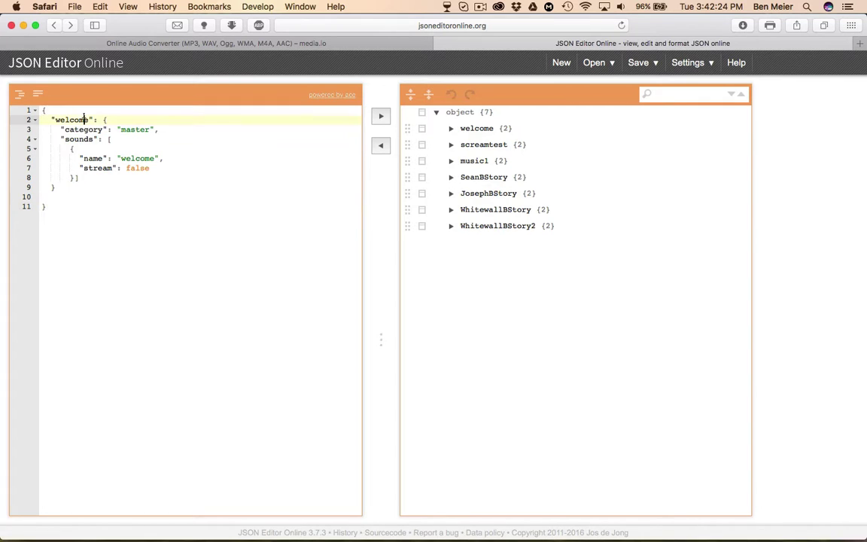
left_click(171, 45)
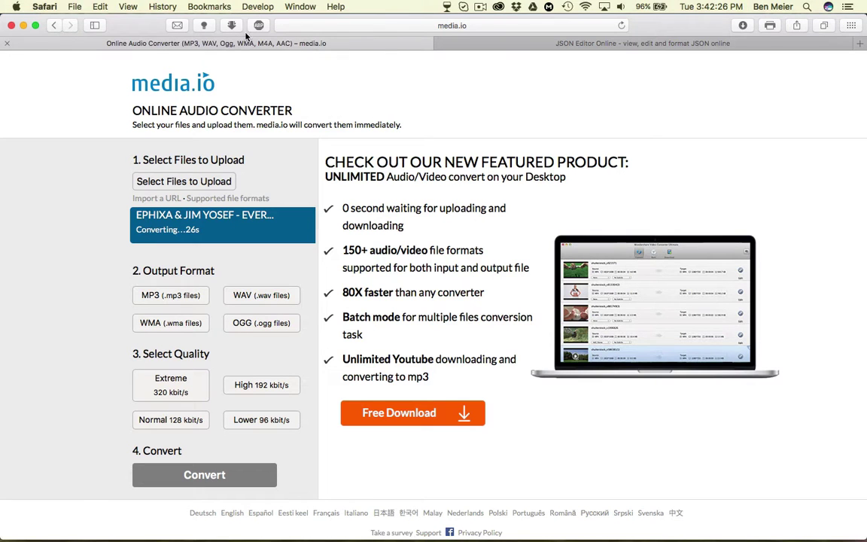
left_click(550, 44)
left_click(43, 110)
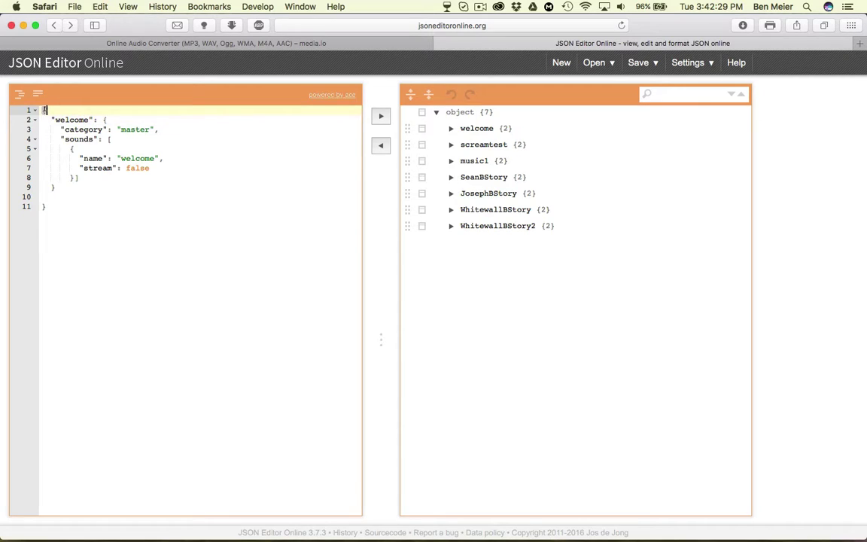